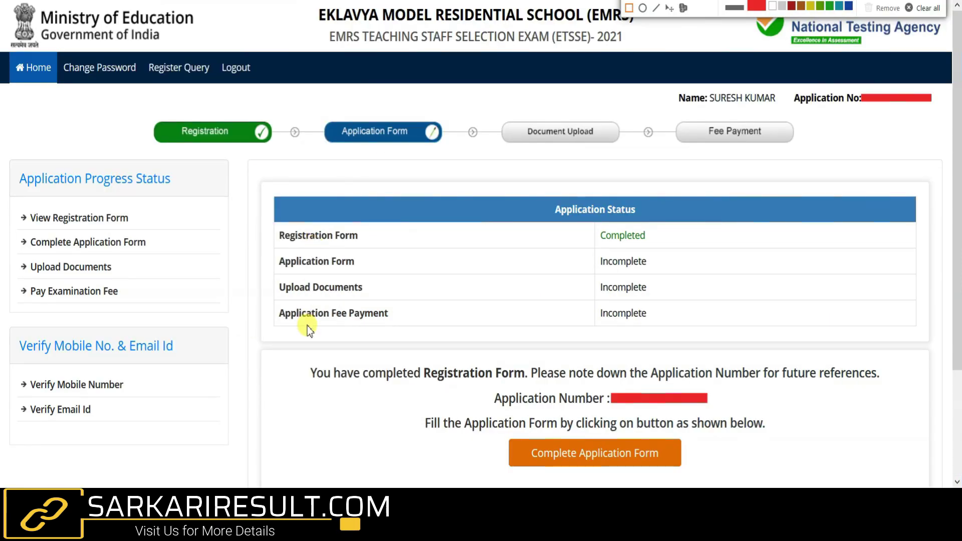
pyautogui.moveTo(275, 221)
pyautogui.mouseDown()
pyautogui.moveTo(357, 248)
pyautogui.moveTo(660, 248)
pyautogui.moveTo(596, 260)
pyautogui.moveTo(588, 339)
pyautogui.mouseUp()
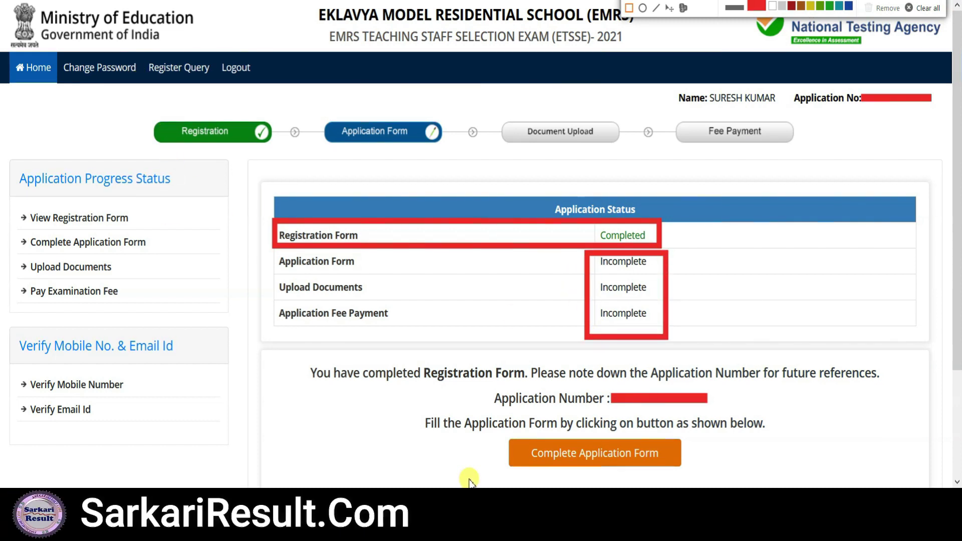
pyautogui.moveTo(6, 321)
pyautogui.mouseDown()
pyautogui.moveTo(139, 449)
pyautogui.moveTo(211, 448)
pyautogui.mouseUp()
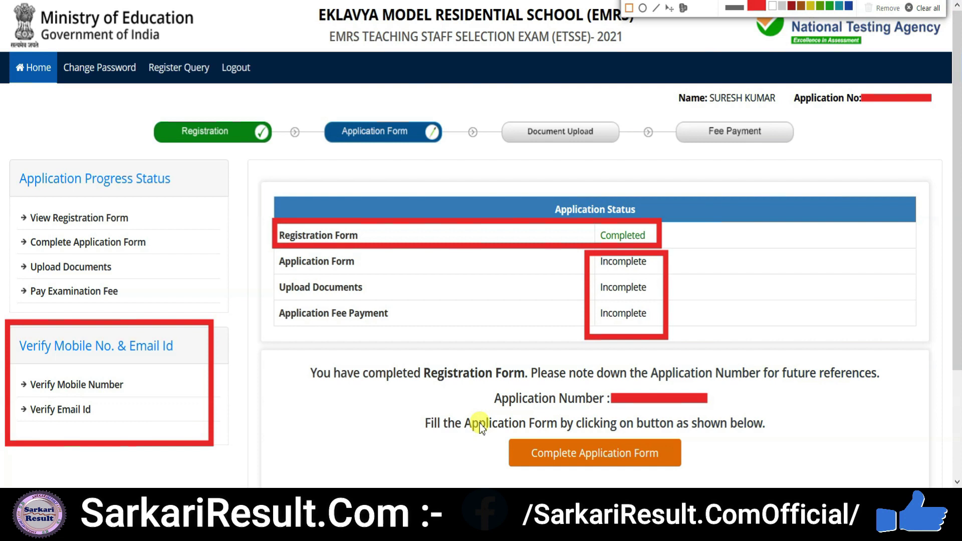
pyautogui.moveTo(484, 420)
pyautogui.mouseDown()
pyautogui.moveTo(641, 478)
pyautogui.moveTo(709, 479)
pyautogui.mouseUp()
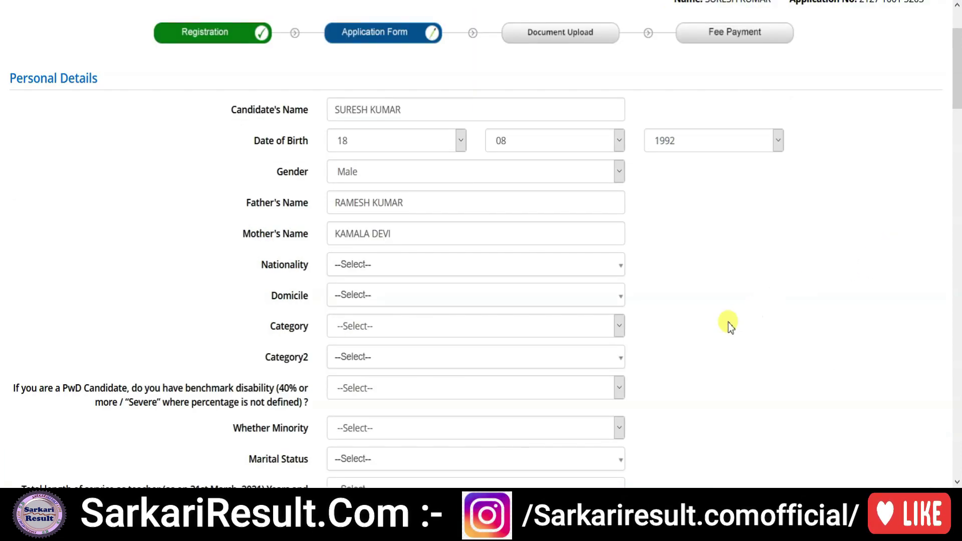
# Set the candidate's nationality to Indian and open the domicile choices
pyautogui.click(363, 272)
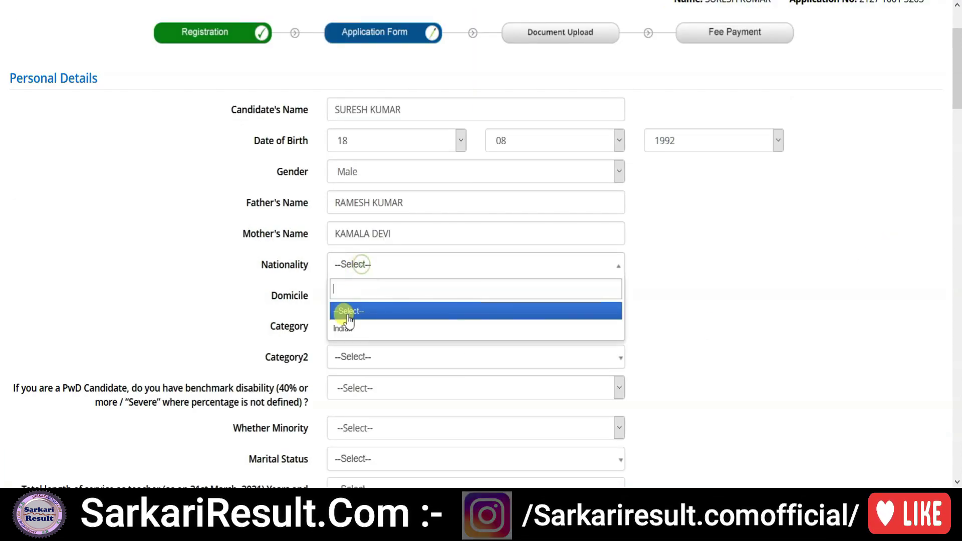
pyautogui.click(343, 313)
pyautogui.click(368, 298)
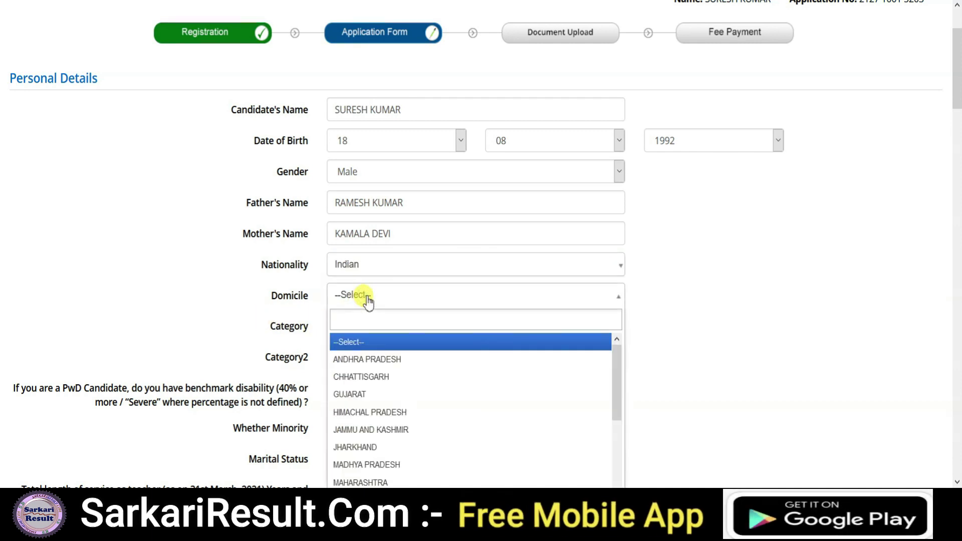
# Search the domicile choices for "utt" and "madh"
pyautogui.write('uttar')
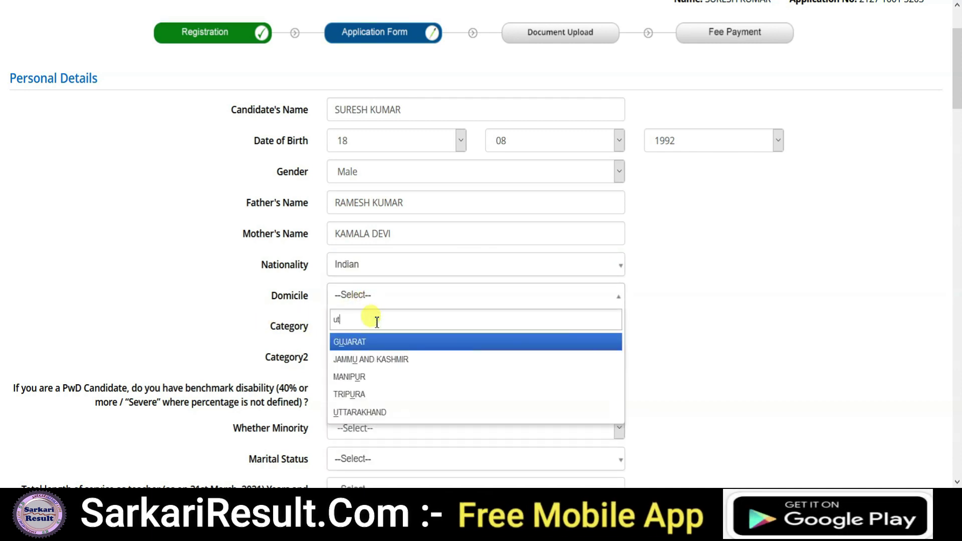
pyautogui.doubleClick(366, 322)
pyautogui.write('madh')
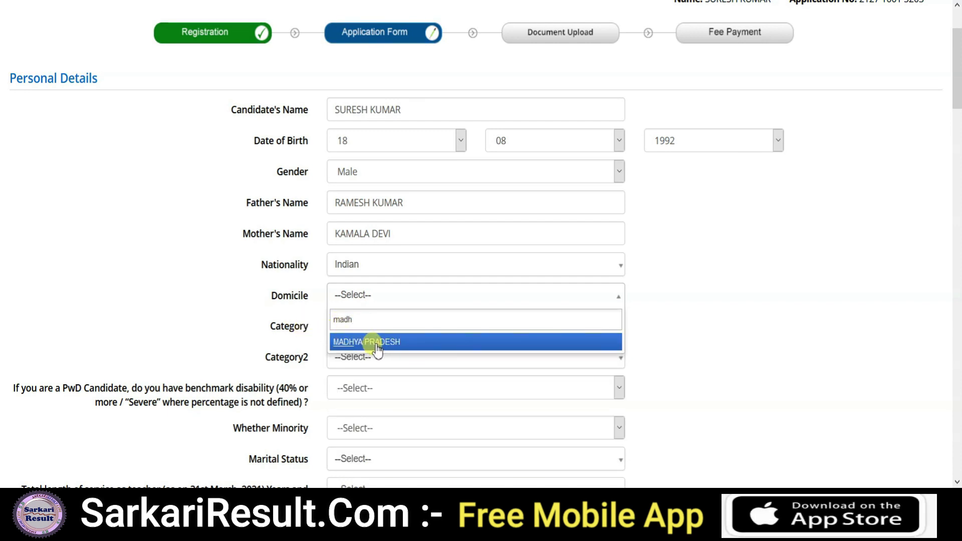
pyautogui.doubleClick(376, 320)
pyautogui.write('utt')
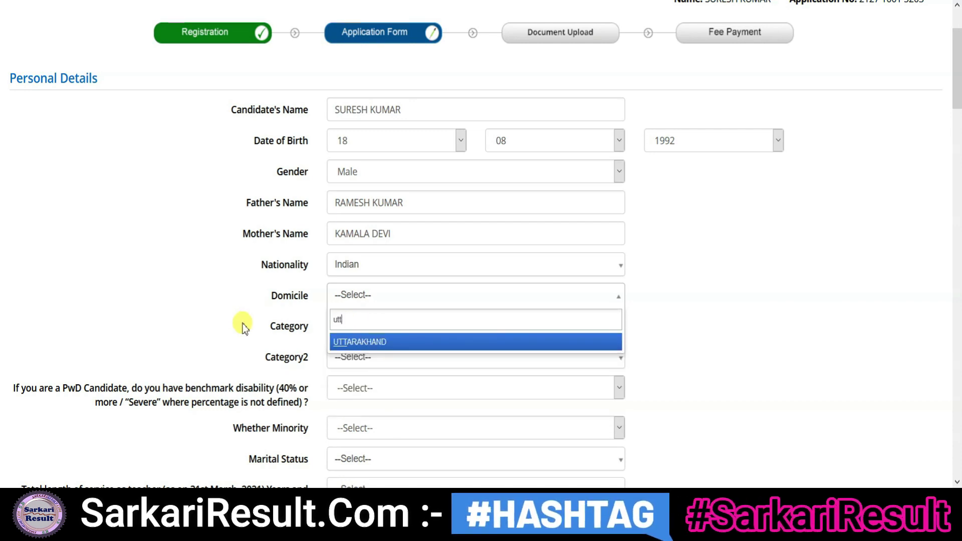
# Search the domicile choices for "madh" and set the domicile to MADHYA PRADESH
pyautogui.press('BackSpace')
pyautogui.press('BackSpace')
pyautogui.write('madh')
pyautogui.click(373, 346)
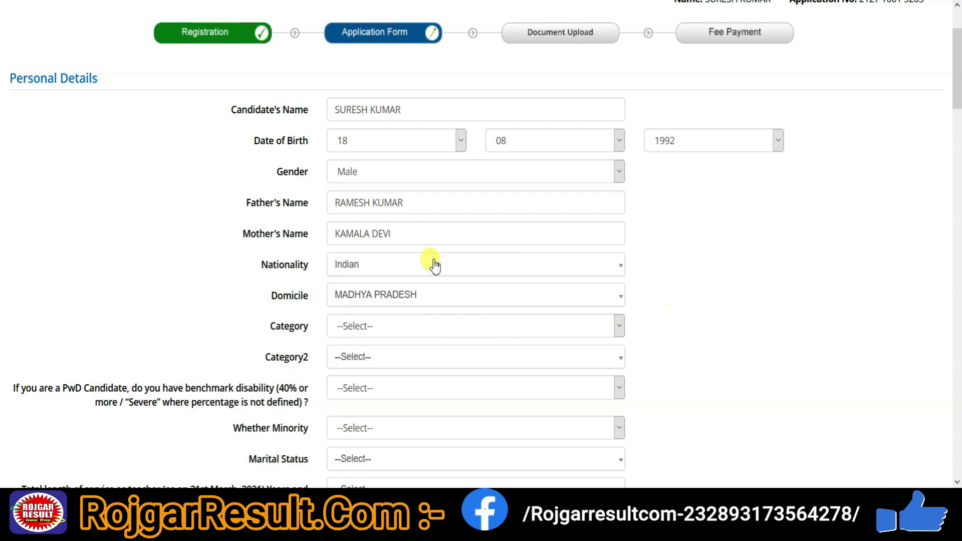
# Look through the states offered for the domicile and reselect MADHYA PRADESH
pyautogui.click(429, 296)
pyautogui.moveTo(622, 368); pyautogui.dragTo(620, 470)
pyautogui.scroll(-2, 597, 443)
pyautogui.scroll(-1, 594, 440)
pyautogui.scroll(2, 437, 298)
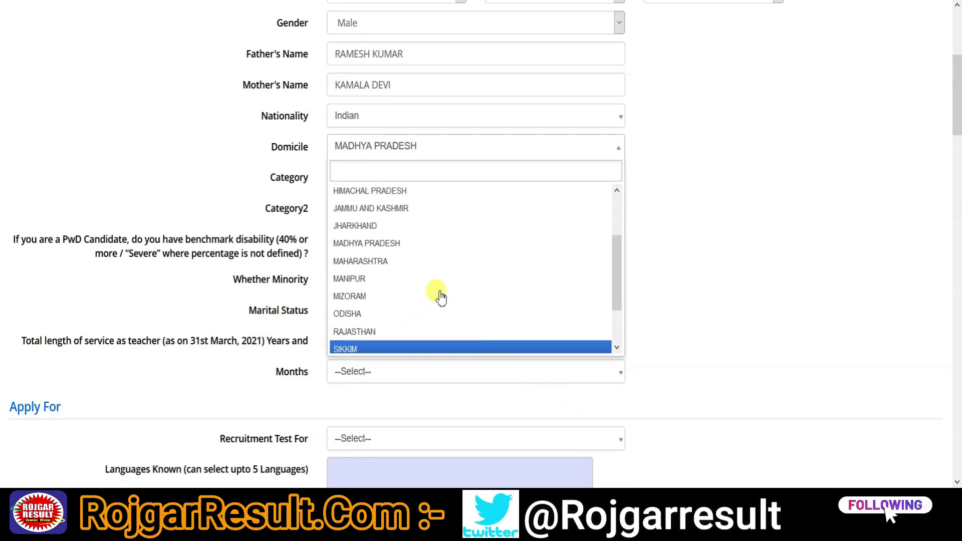
pyautogui.click(397, 244)
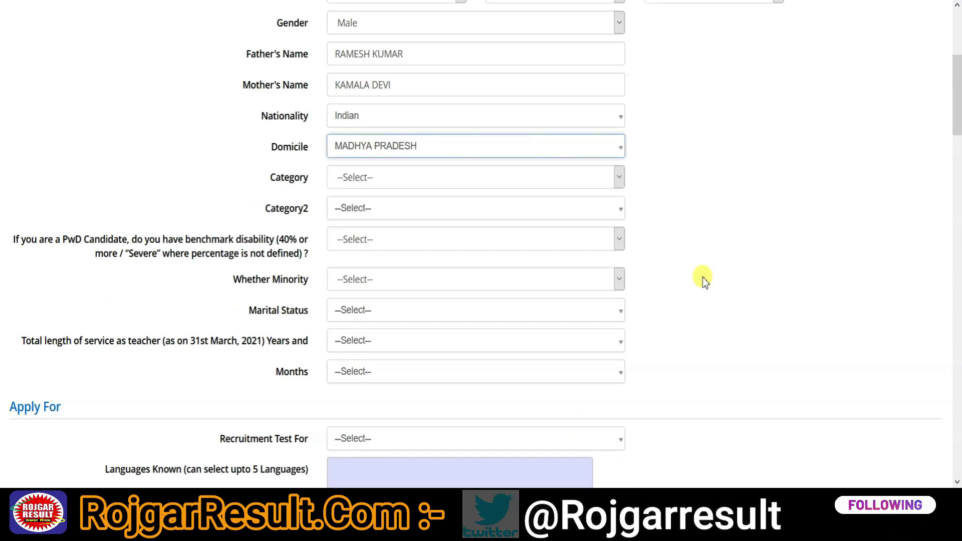
# Set the category to Unreserved and Category2 to Not Applicable in the personal details
pyautogui.click(402, 182)
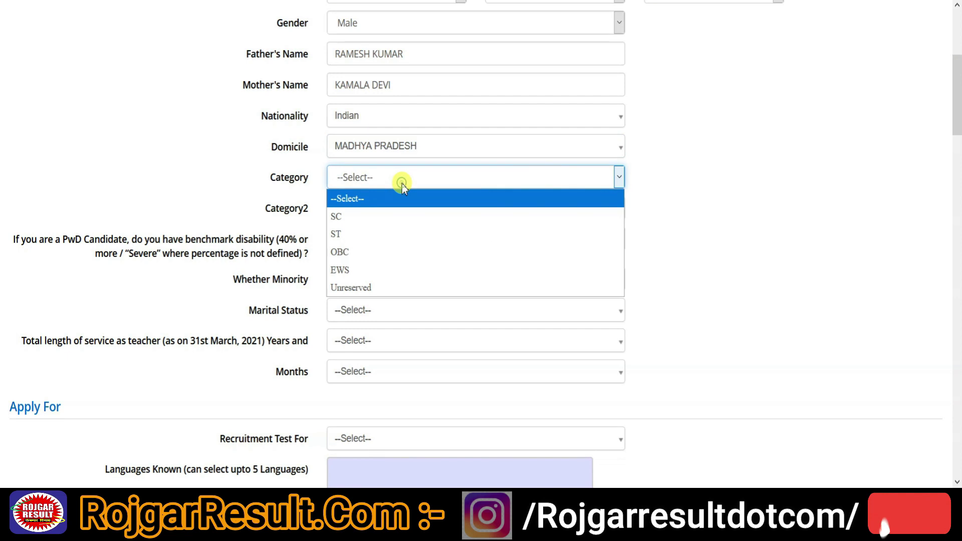
pyautogui.click(350, 288)
pyautogui.click(367, 210)
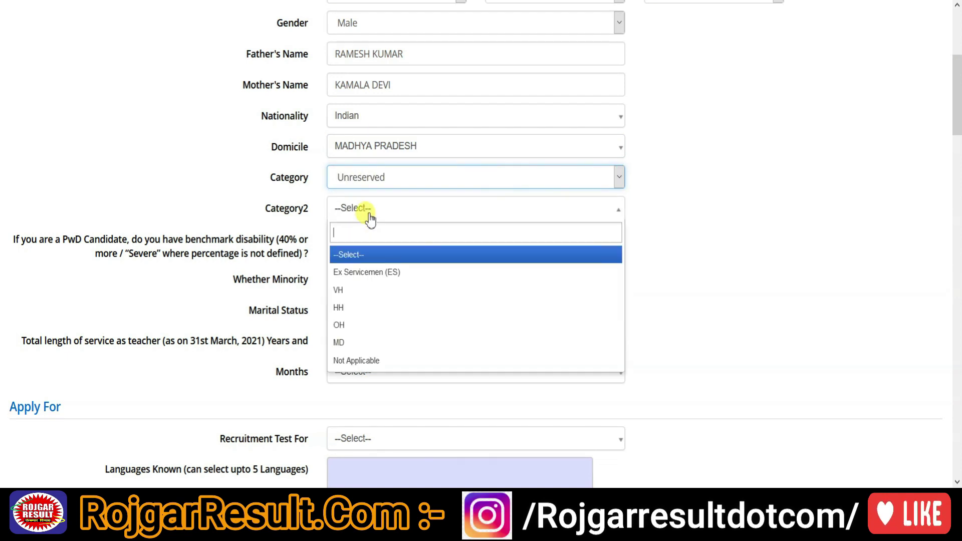
pyautogui.click(354, 360)
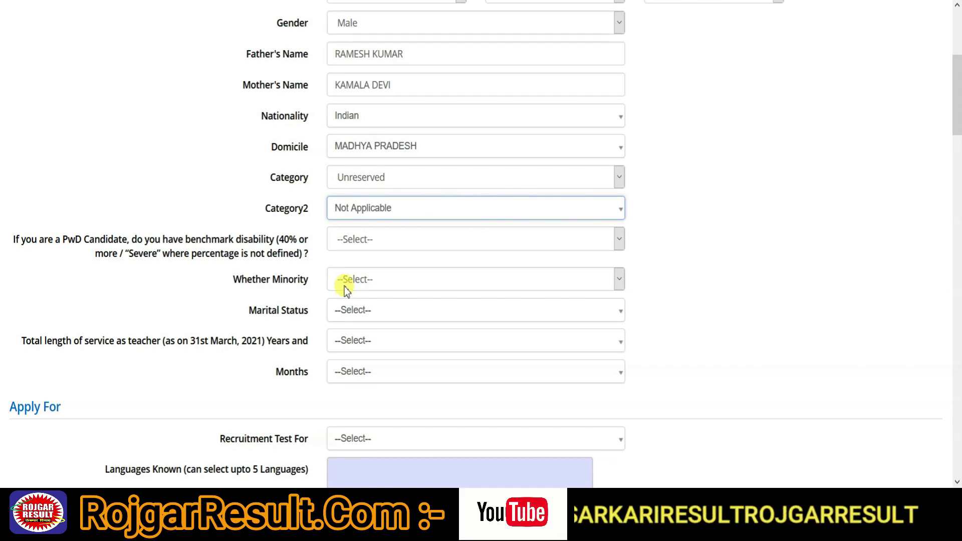
# Answer No to both the PwD benchmark disability question and the minority question
pyautogui.click(352, 240)
pyautogui.click(345, 290)
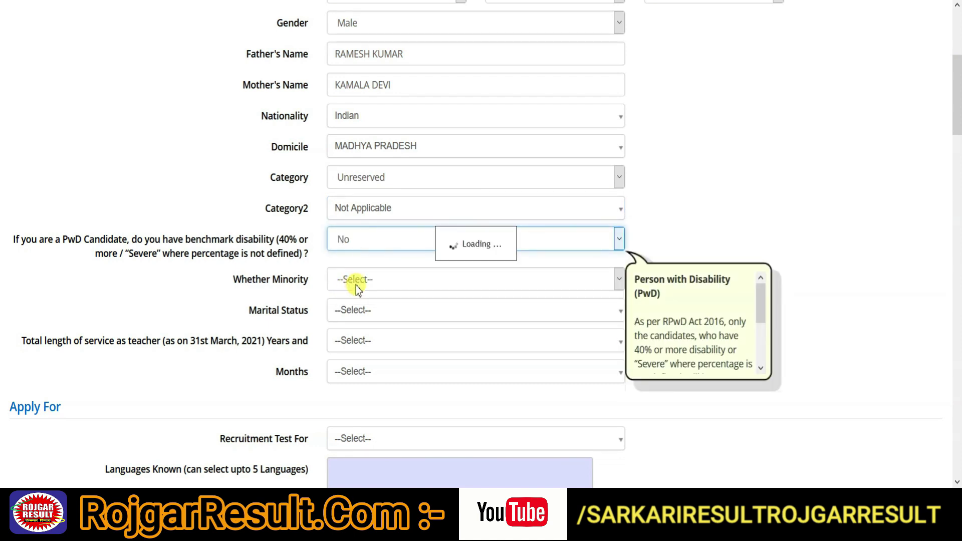
pyautogui.click(353, 289)
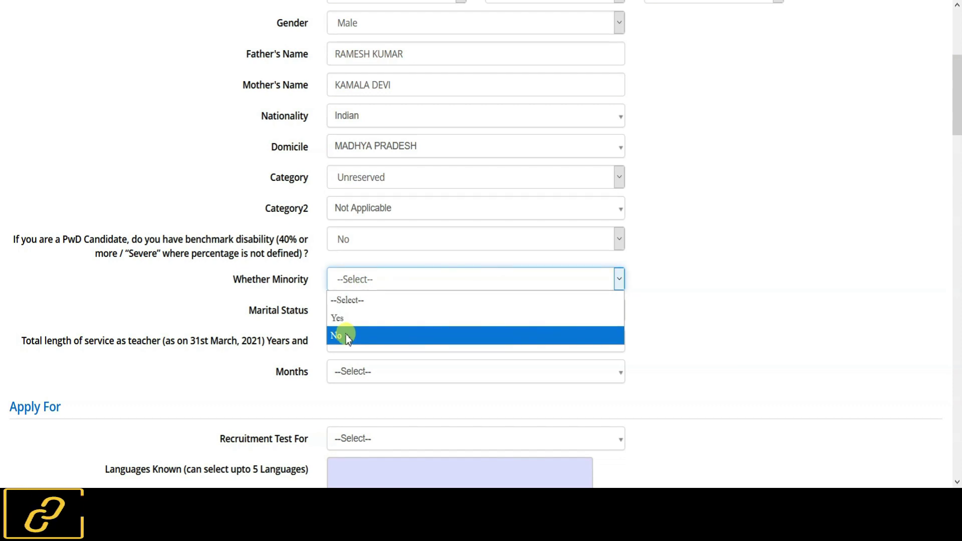
pyautogui.click(345, 334)
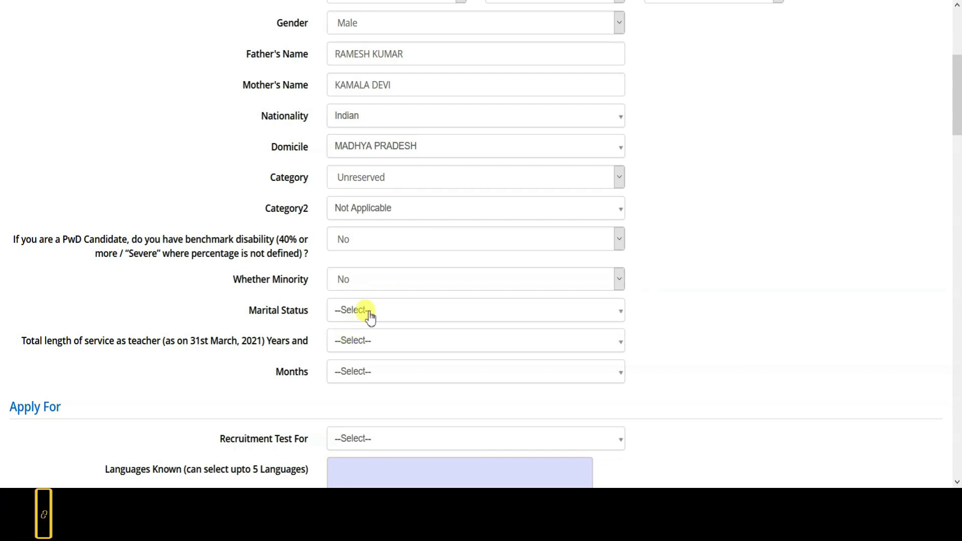
# Set the marital status to Single and the total length of teaching service to 0 years and 0 months
pyautogui.click(368, 312)
pyautogui.click(365, 375)
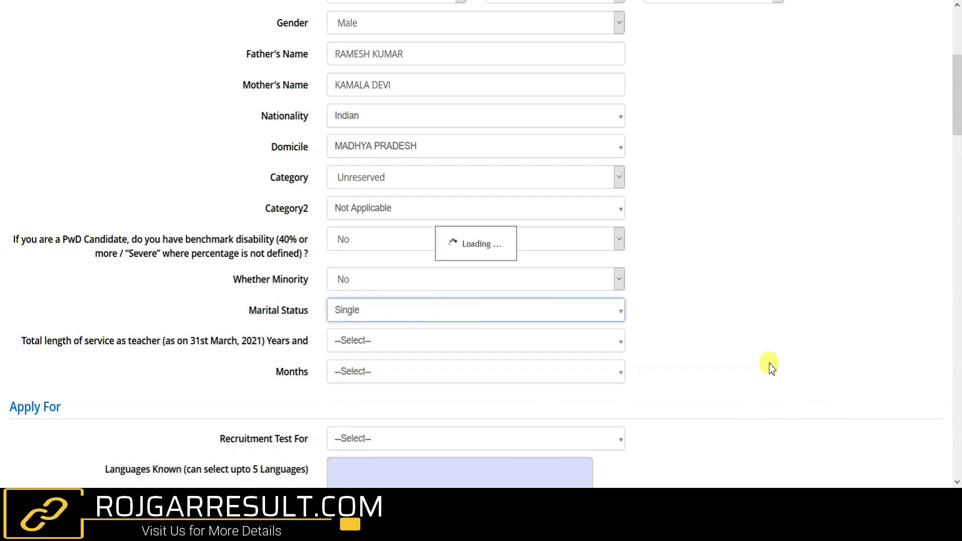
pyautogui.scroll(-3, 672, 92)
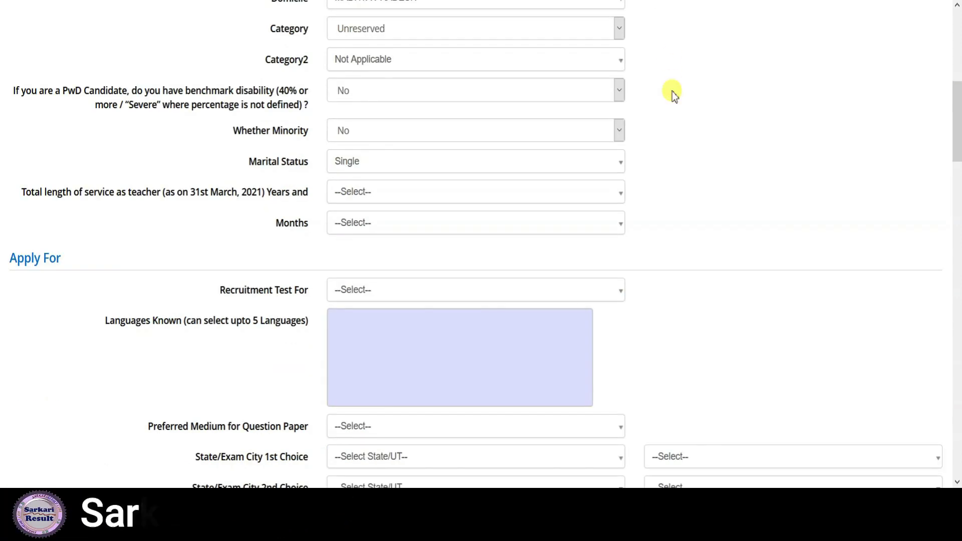
pyautogui.click(402, 197)
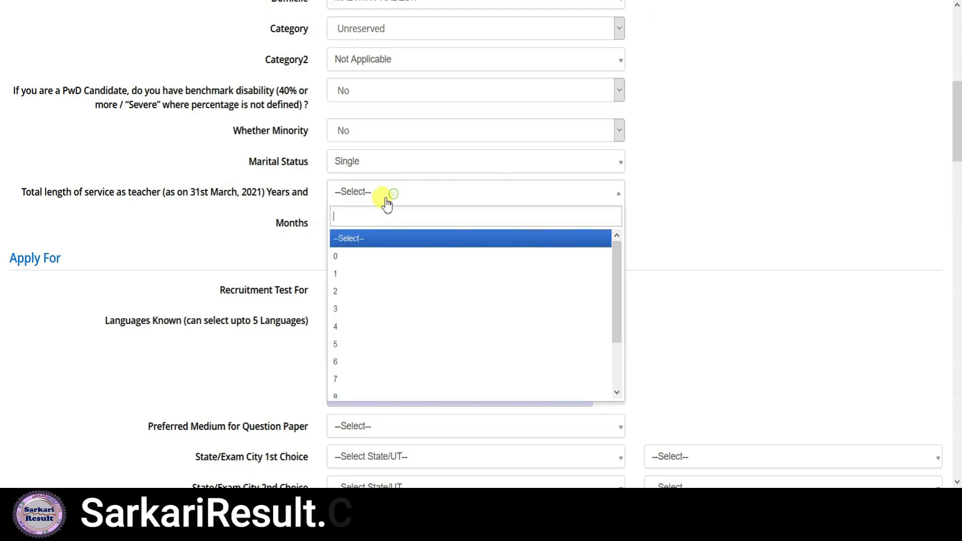
pyautogui.click(350, 259)
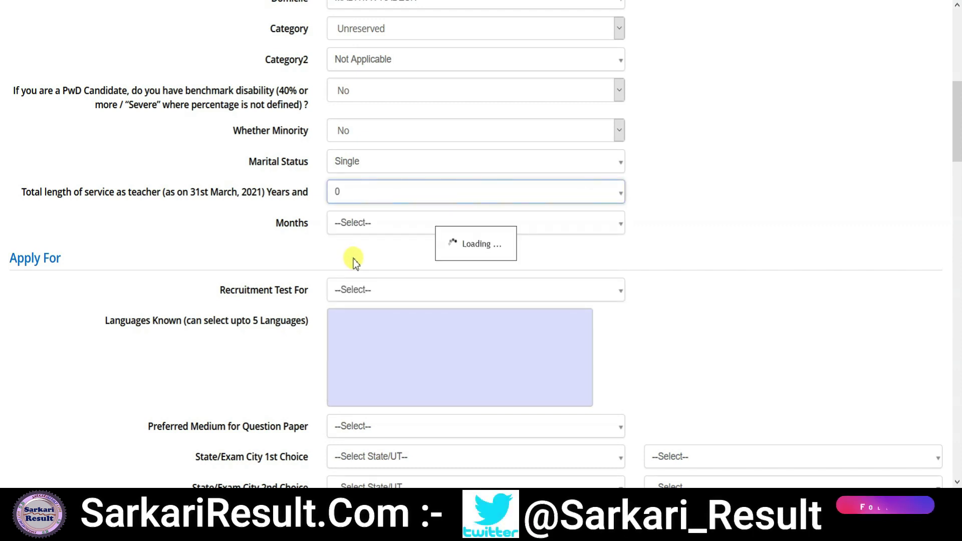
pyautogui.click(366, 223)
pyautogui.click(344, 283)
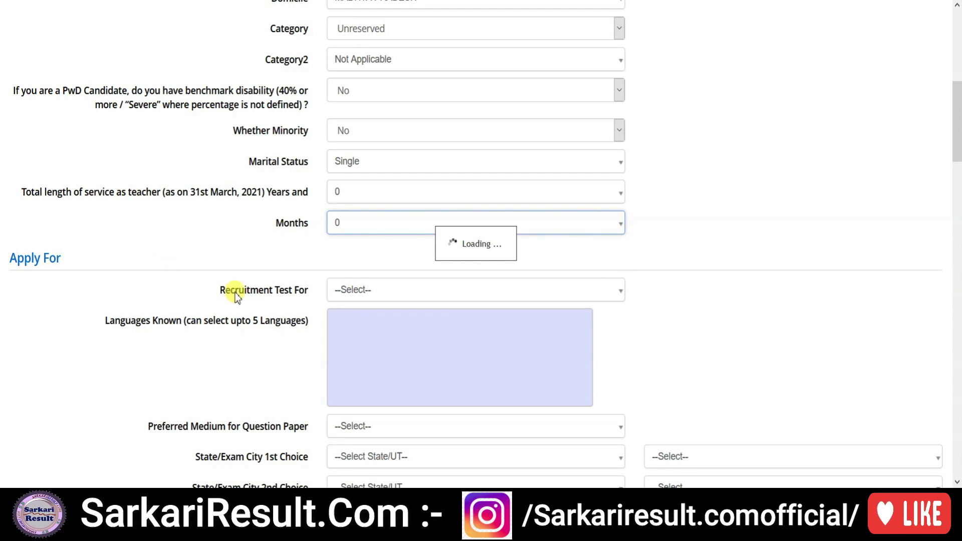
# Set the recruitment test being applied for to Post Graduate Teachers (PGTs)
pyautogui.scroll(-3, 244, 291)
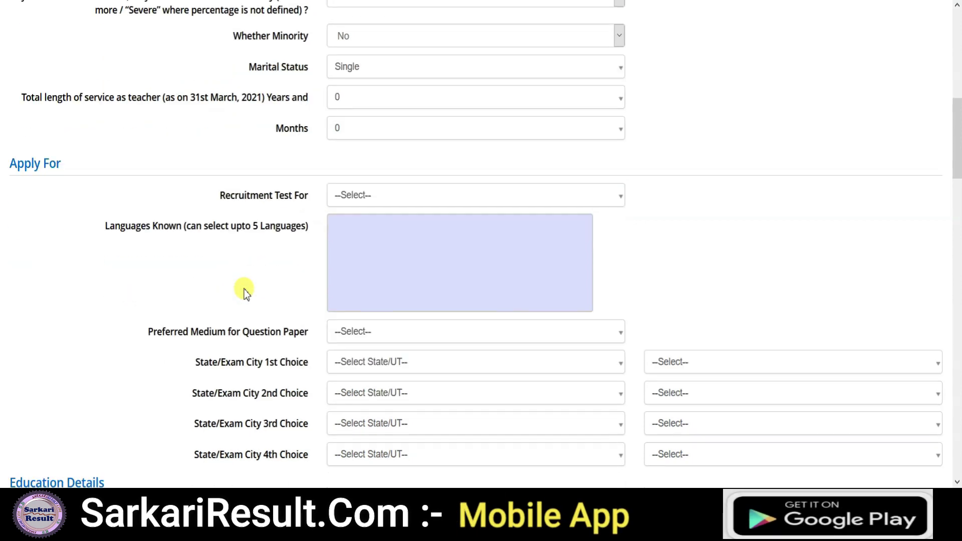
pyautogui.click(382, 149)
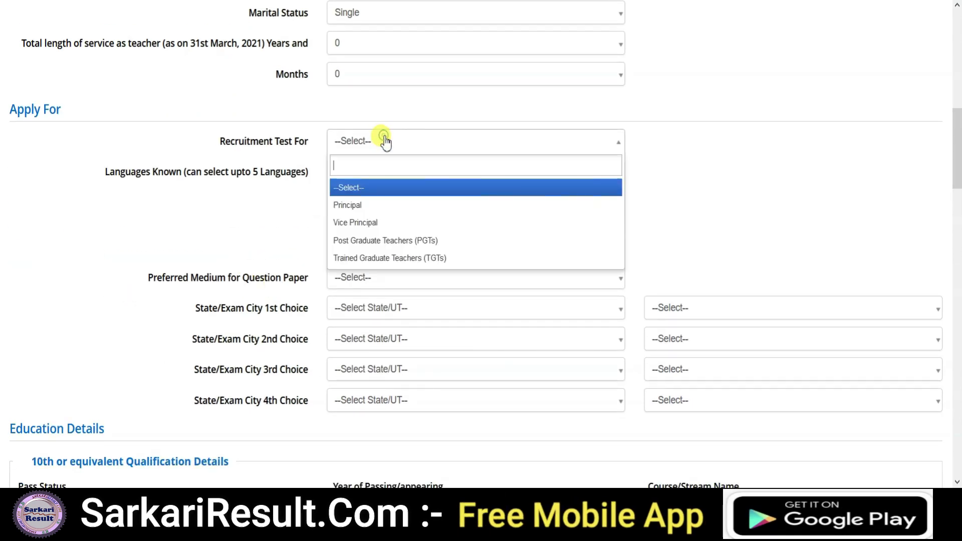
pyautogui.click(369, 241)
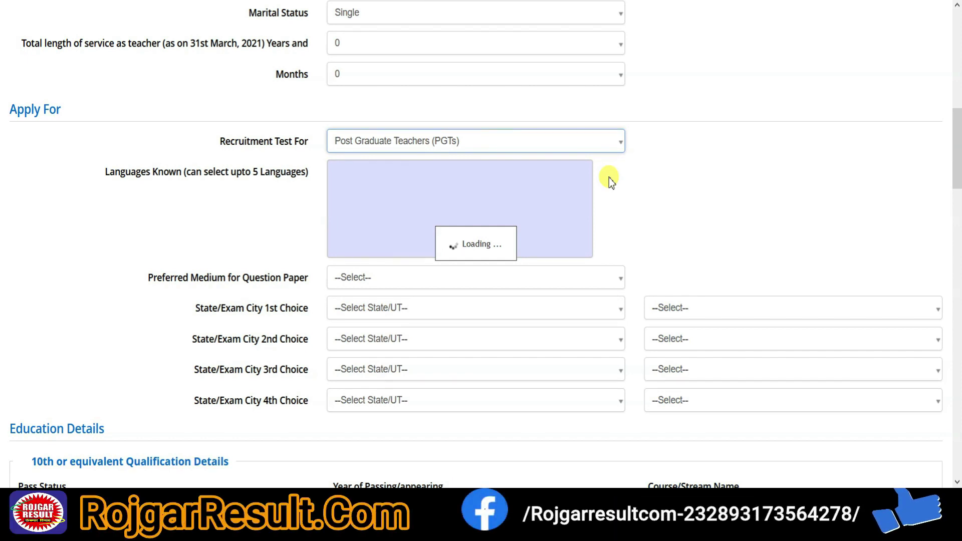
pyautogui.scroll(-2, 630, 198)
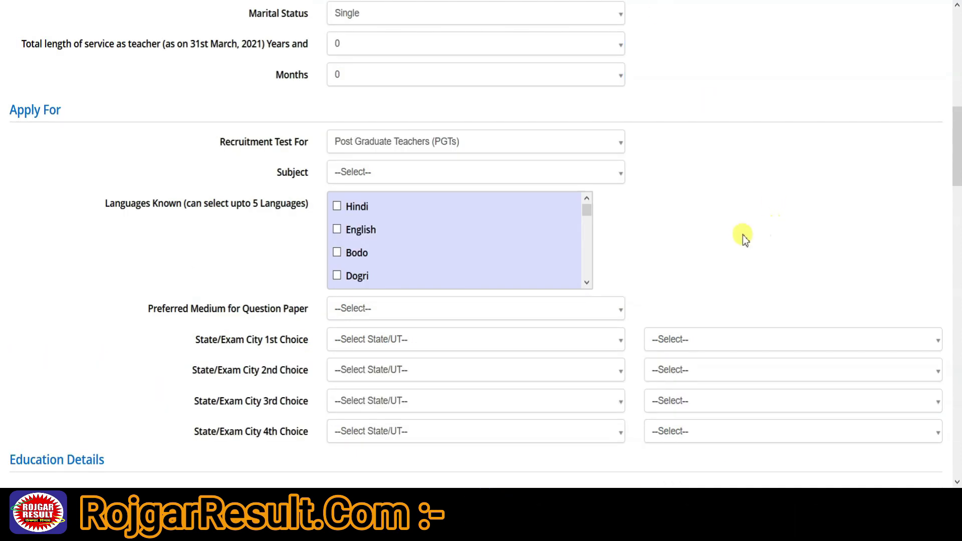
# Choose Commerce as the subject and mark Hindi as a known language
pyautogui.click(379, 176)
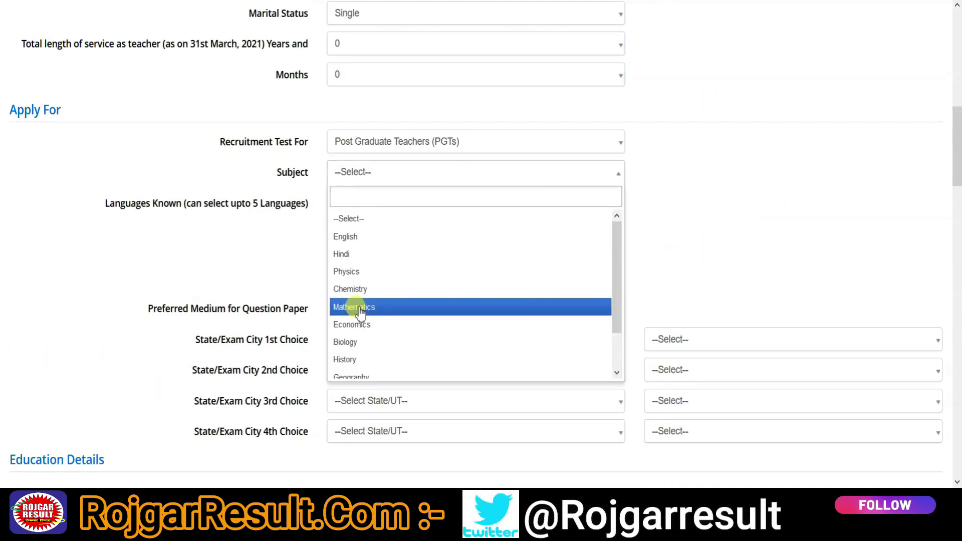
pyautogui.scroll(-2, 363, 313)
pyautogui.click(364, 352)
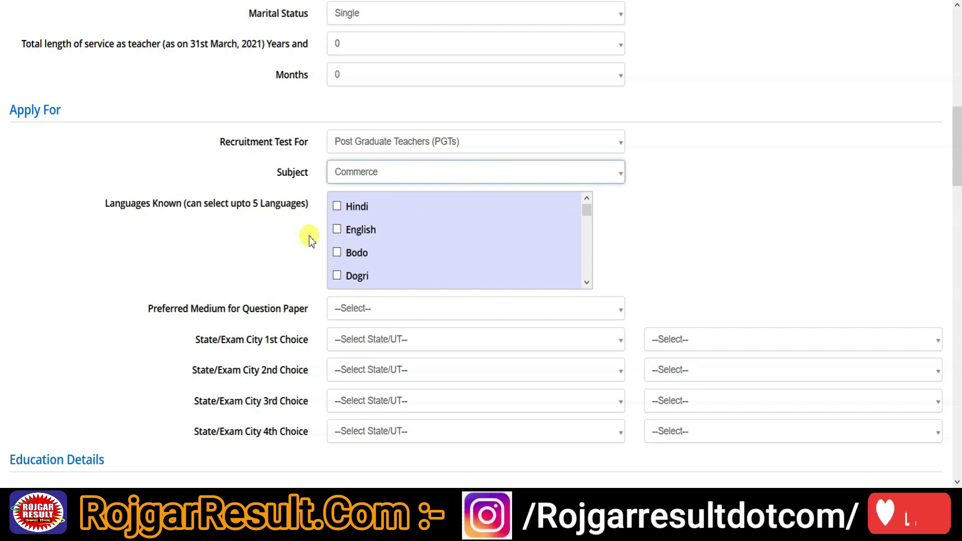
pyautogui.click(337, 207)
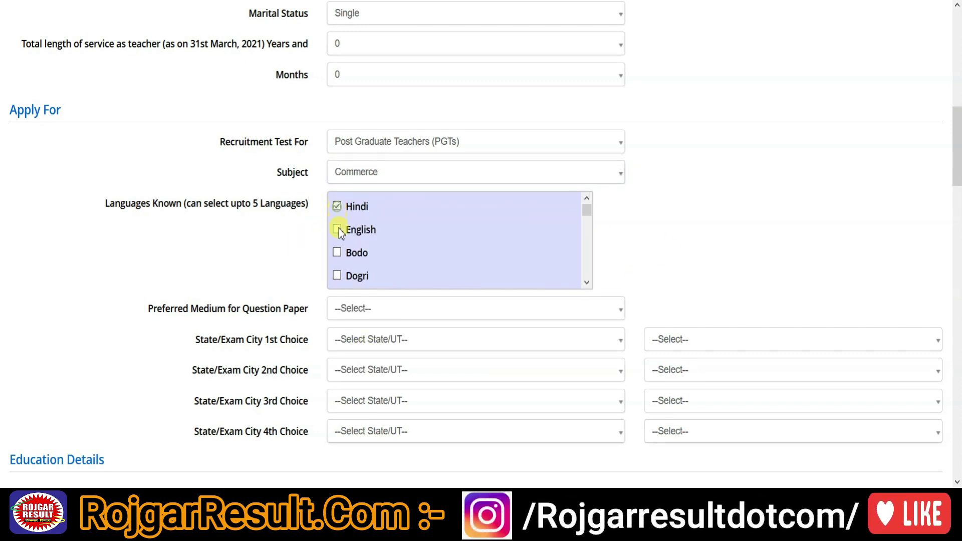
# Look through the remaining options offered under Languages Known
pyautogui.scroll(-10, 401, 240)
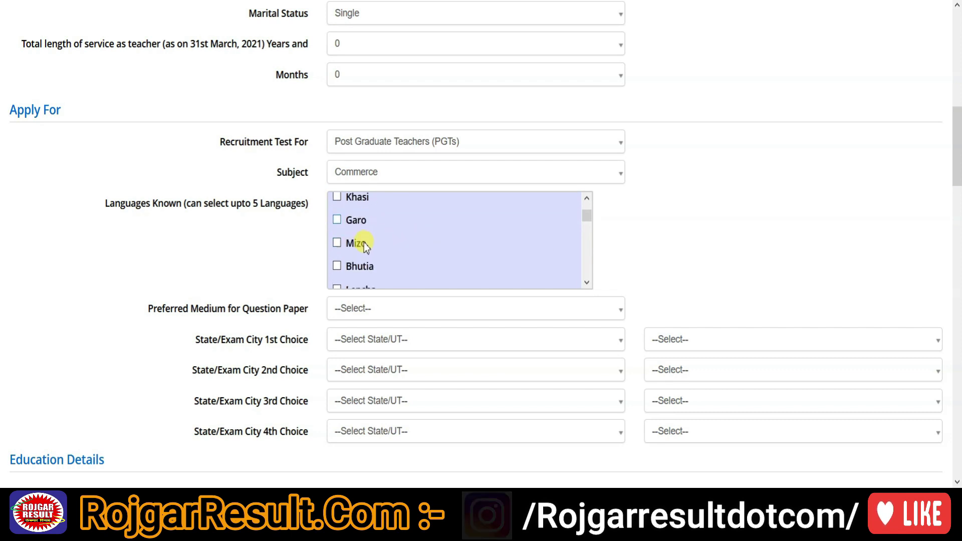
pyautogui.scroll(-2, 378, 250)
pyautogui.scroll(-2, 378, 251)
pyautogui.scroll(-4, 380, 254)
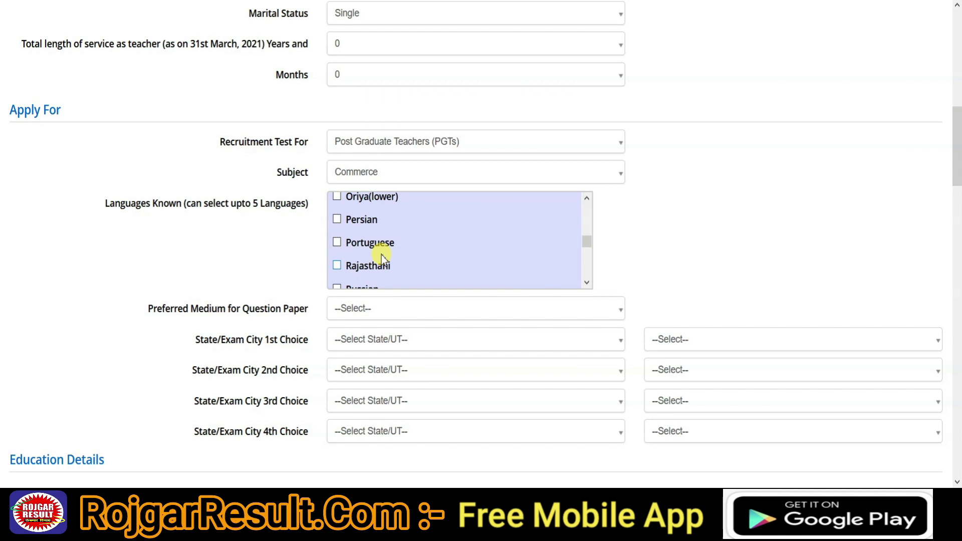
pyautogui.scroll(-2, 384, 250)
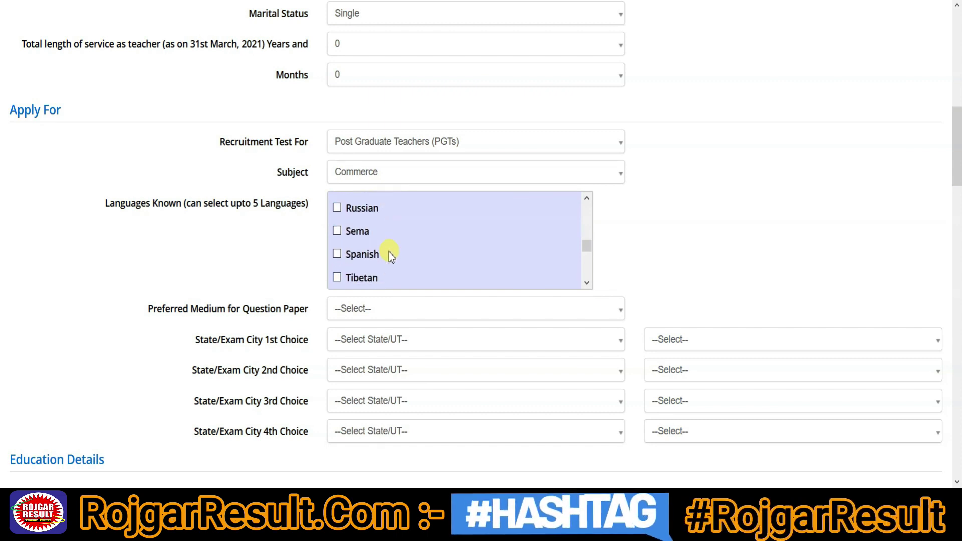
pyautogui.scroll(-3, 395, 255)
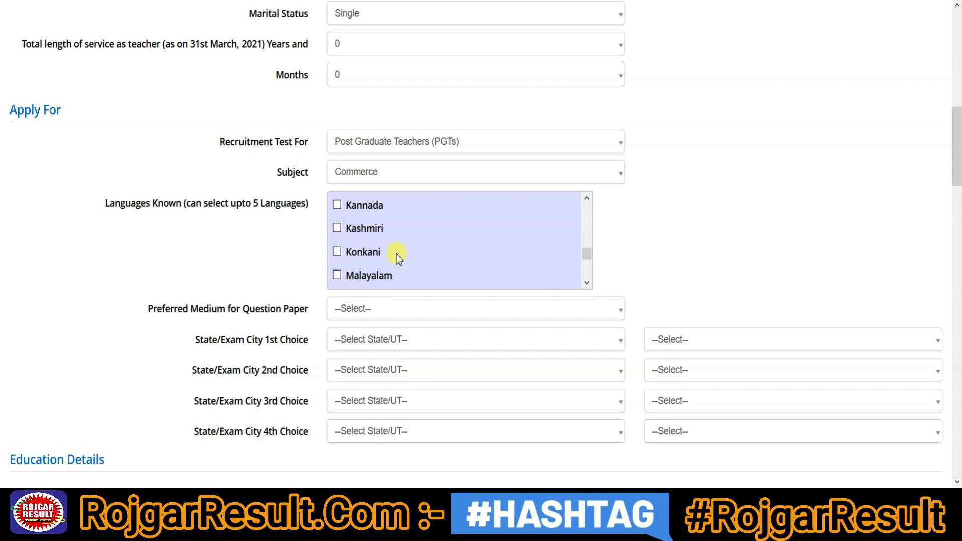
pyautogui.scroll(-2, 396, 254)
pyautogui.scroll(2, 396, 255)
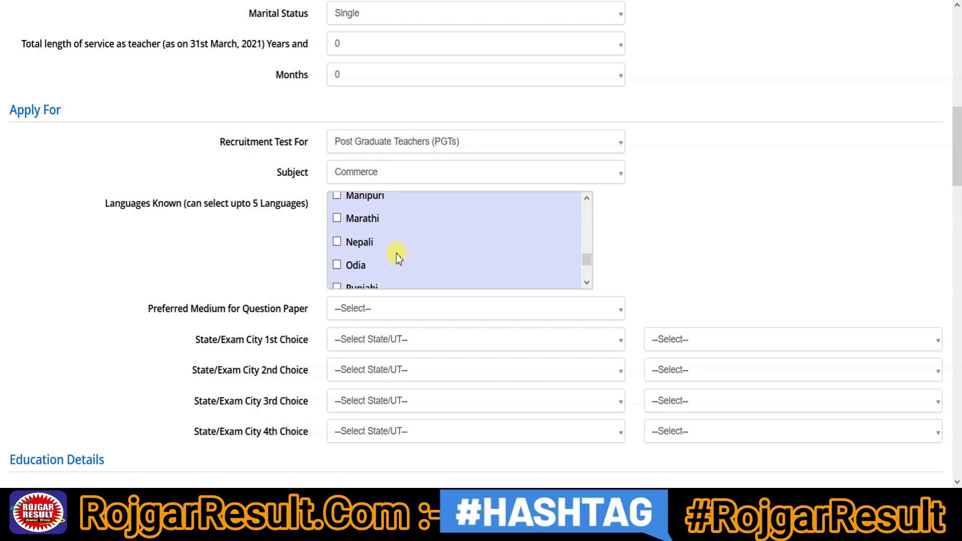
pyautogui.scroll(-3, 396, 254)
pyautogui.scroll(-1, 398, 253)
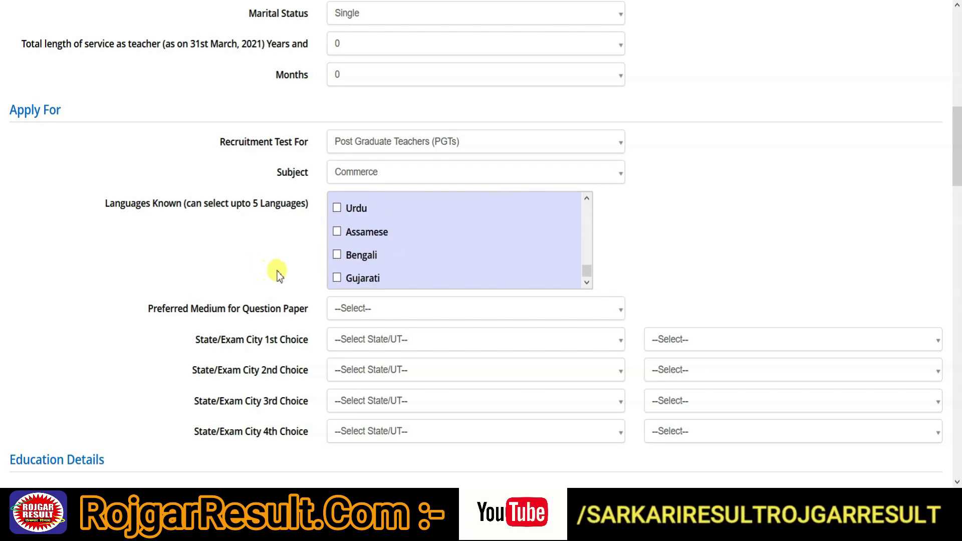
# Set the preferred medium for the question paper to Hindi
pyautogui.moveTo(586, 275); pyautogui.dragTo(584, 200)
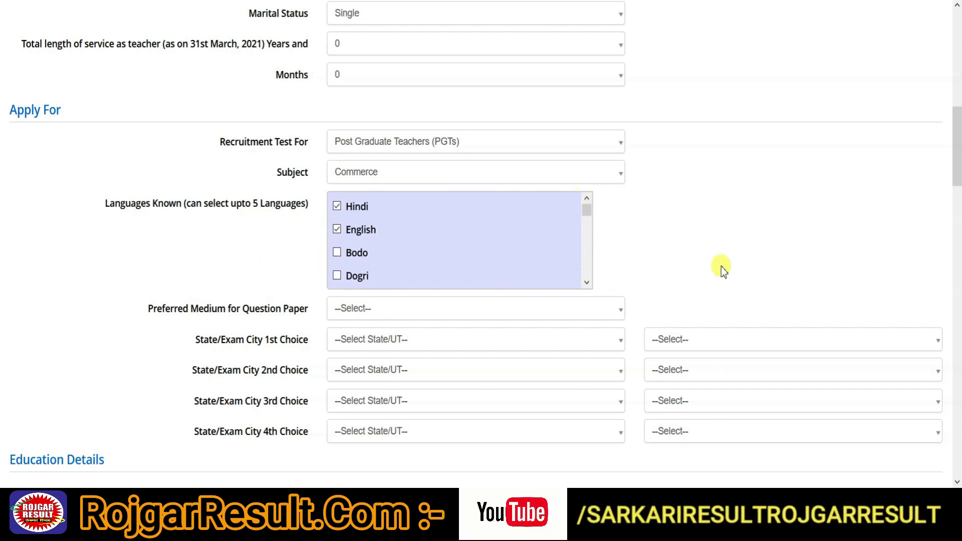
pyautogui.scroll(-2, 704, 253)
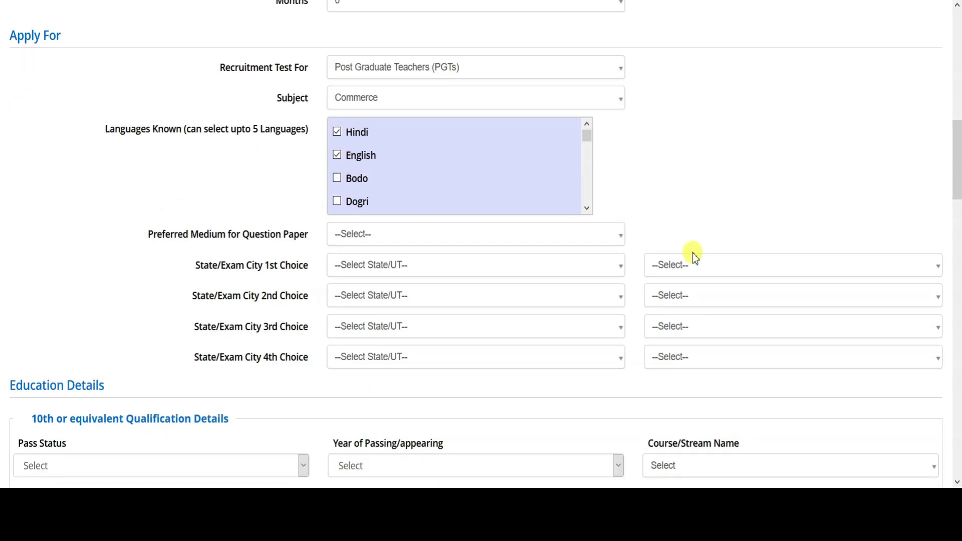
pyautogui.scroll(-1, 536, 263)
pyautogui.click(380, 165)
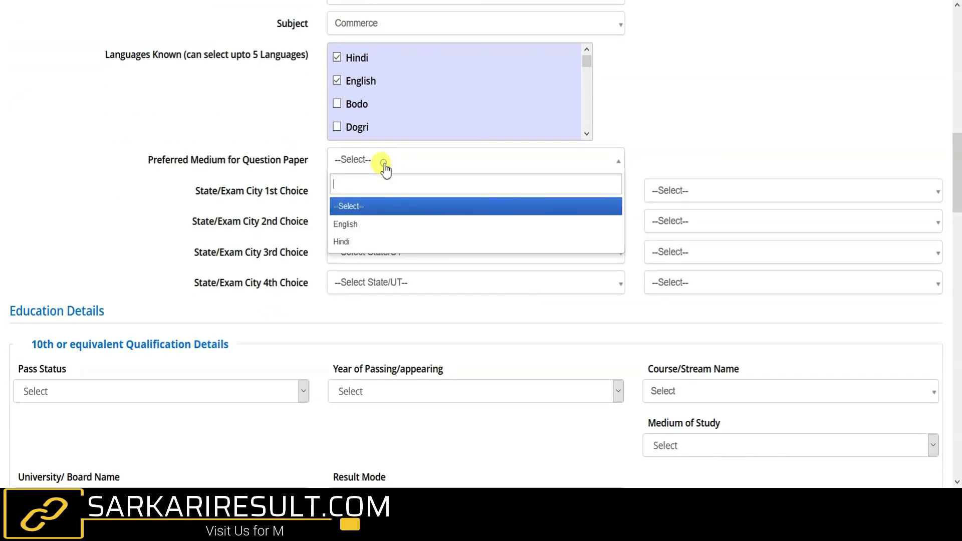
pyautogui.click(350, 243)
# Set the first exam city choice to Bhopal in Madhya Pradesh
pyautogui.click(380, 199)
pyautogui.scroll(-10, 386, 295)
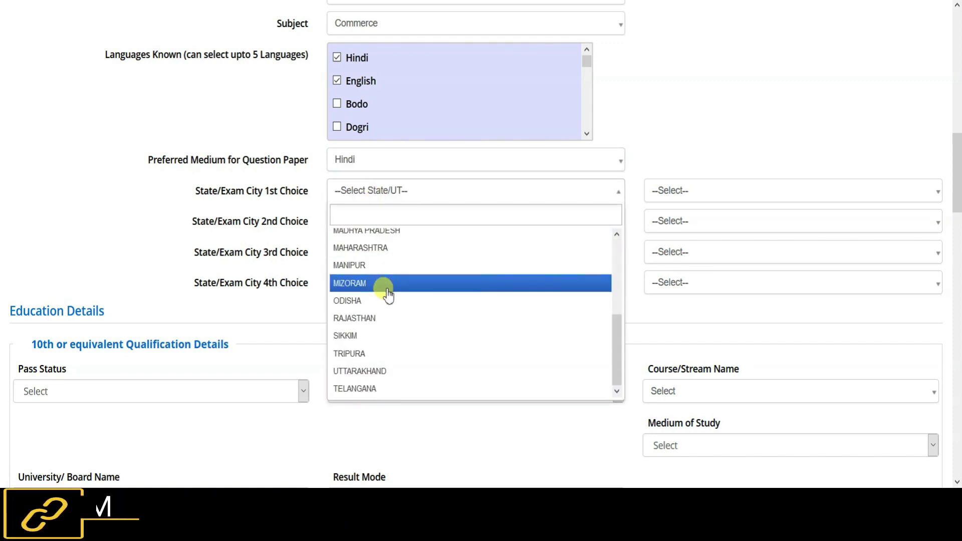
pyautogui.scroll(3, 385, 299)
pyautogui.scroll(2, 385, 300)
pyautogui.scroll(-2, 397, 210)
pyautogui.scroll(4, 396, 254)
pyautogui.scroll(1, 398, 265)
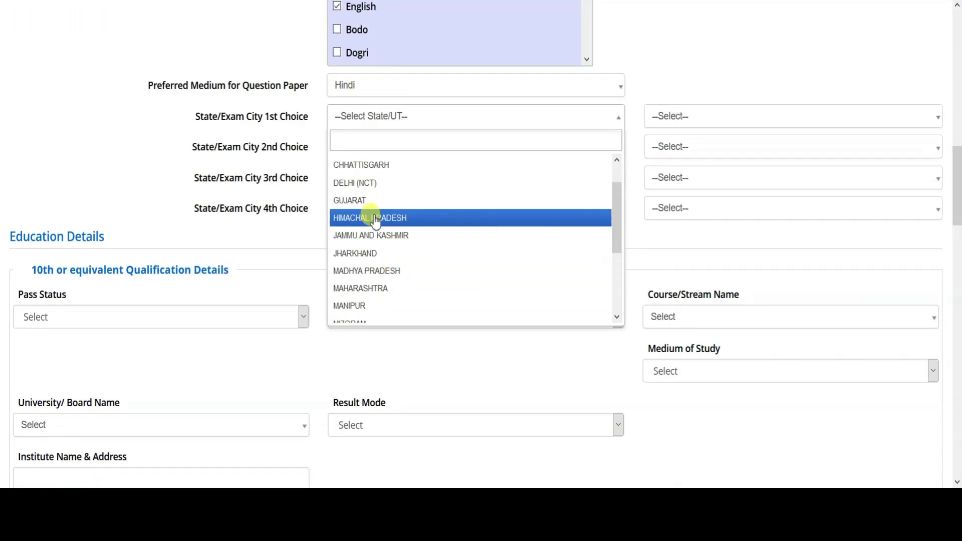
pyautogui.click(382, 275)
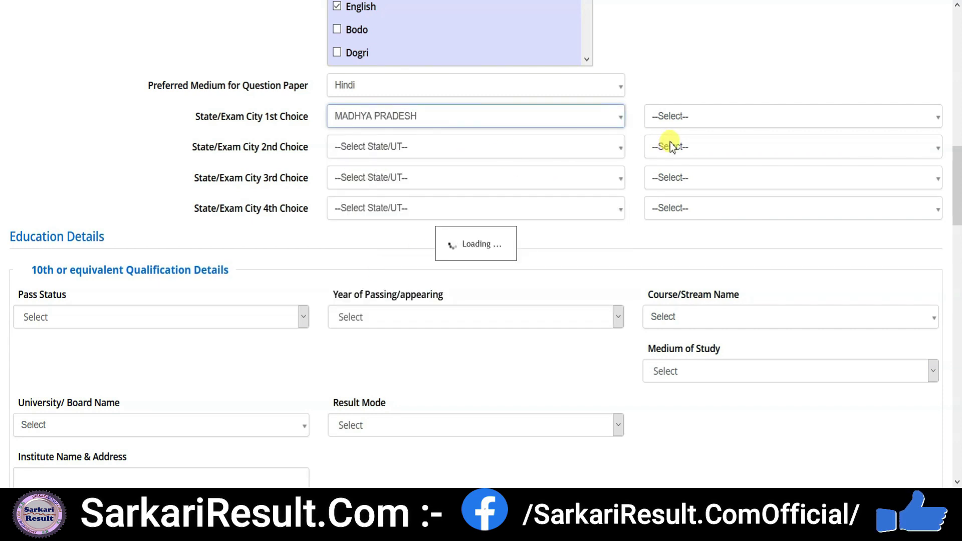
pyautogui.click(682, 115)
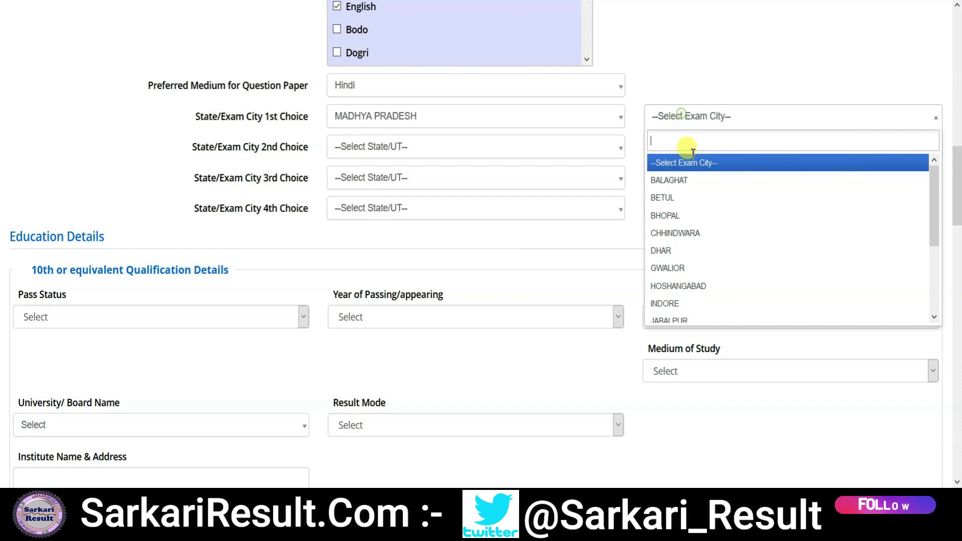
pyautogui.click(664, 216)
# Set the second exam city choice to Delhi/New Delhi in Delhi (NCT) and the third to Gwalior in Madhya Pradesh
pyautogui.click(466, 150)
pyautogui.click(366, 242)
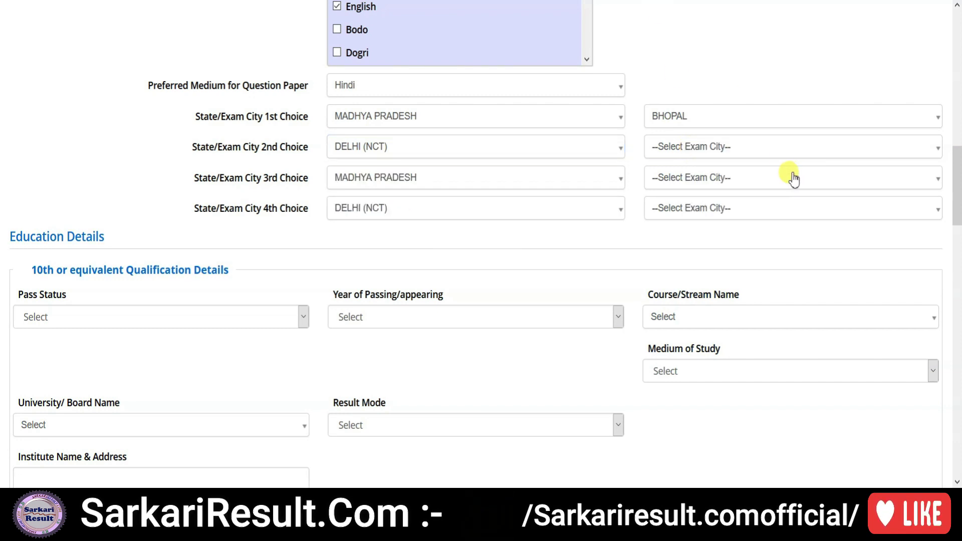
pyautogui.click(700, 151)
pyautogui.click(674, 211)
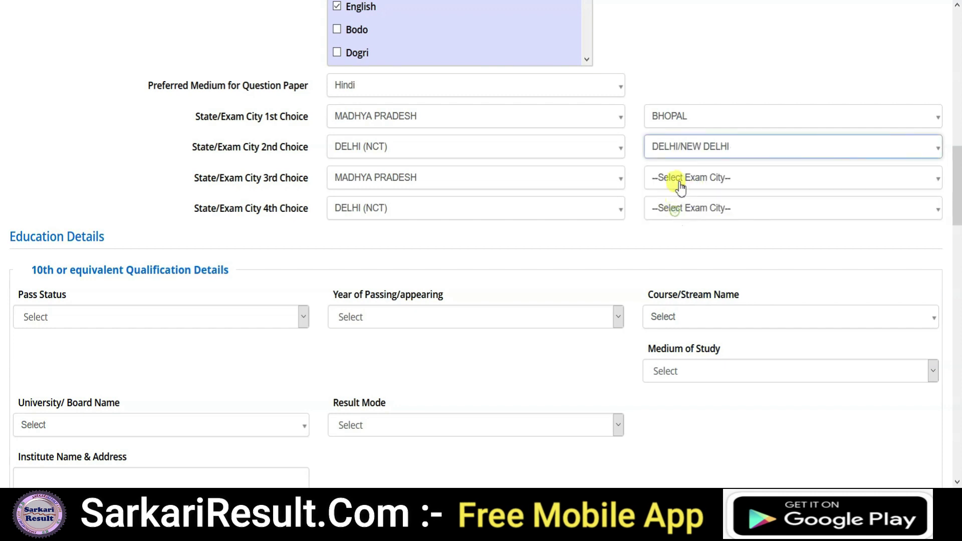
pyautogui.click(680, 183)
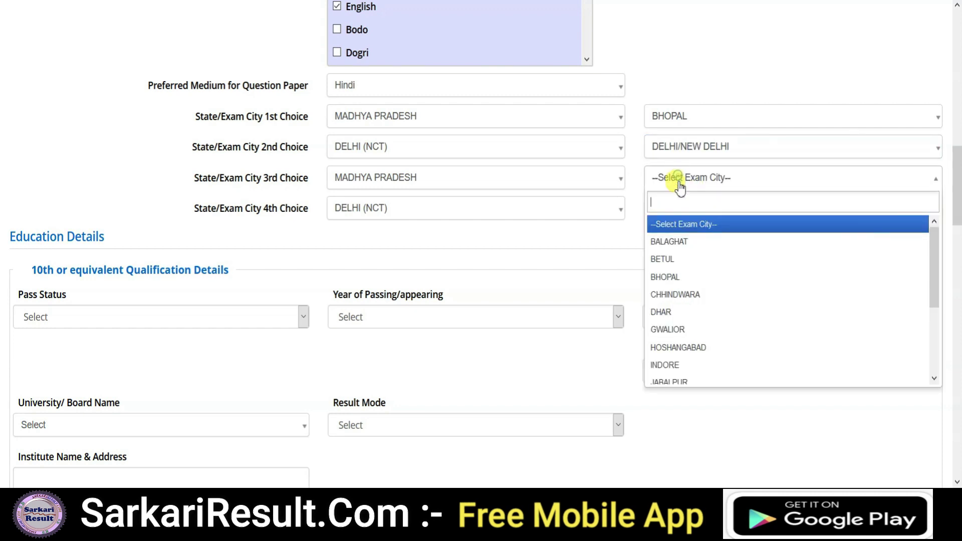
pyautogui.click(682, 334)
# Set the fourth exam city choice to Indore in Madhya Pradesh
pyautogui.click(416, 217)
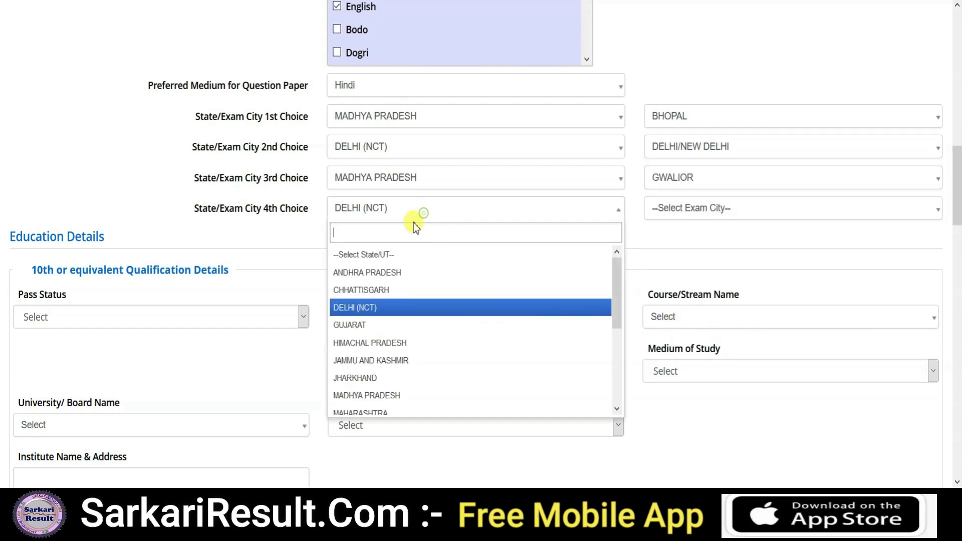
pyautogui.click(373, 394)
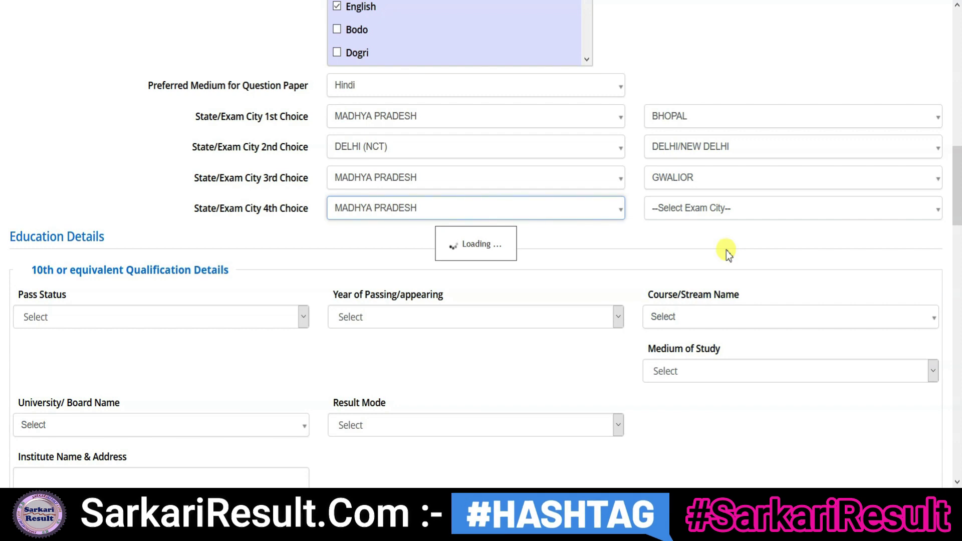
pyautogui.click(691, 210)
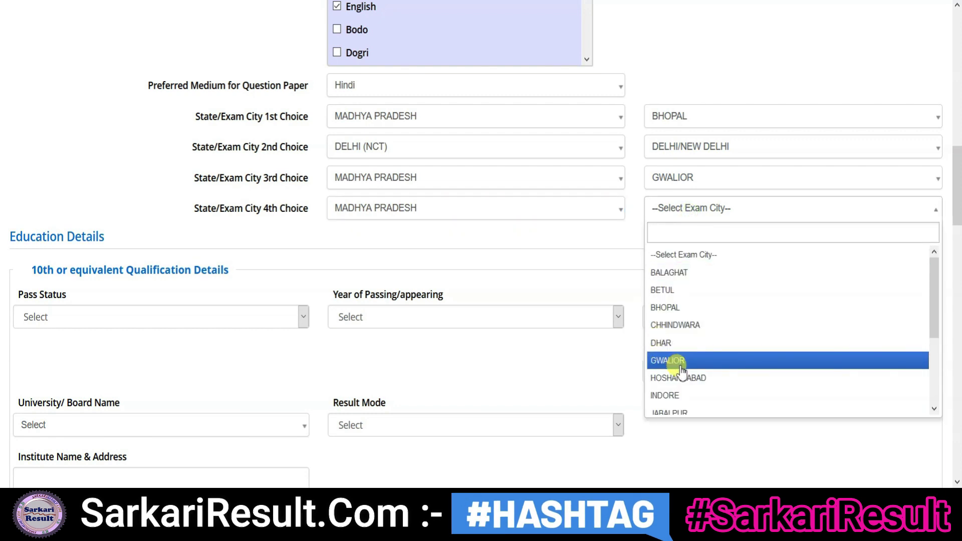
pyautogui.click(678, 395)
# Set the university/board of the 10th qualification to U P Board of High School & Intermediate Education
pyautogui.scroll(-1, 52, 247)
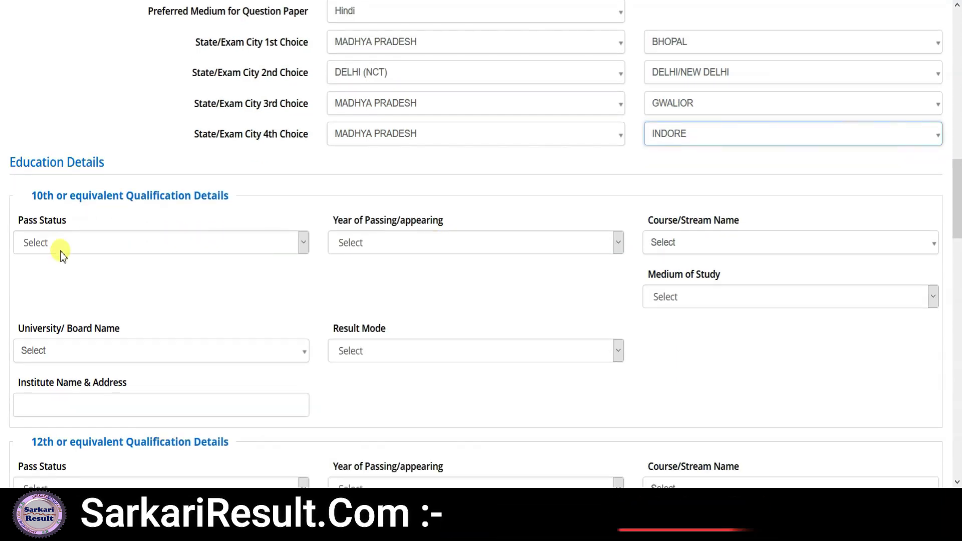
pyautogui.scroll(-3, 60, 307)
pyautogui.scroll(1, 76, 313)
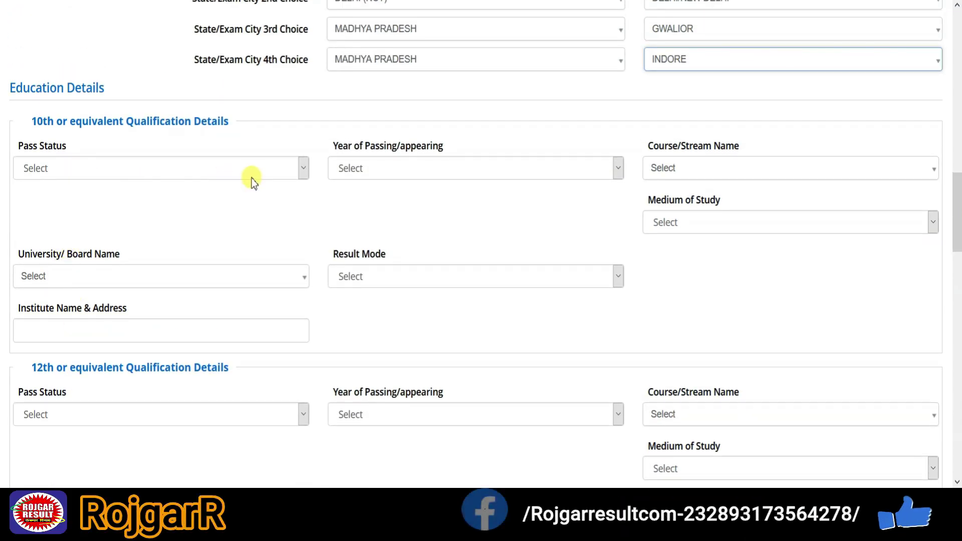
pyautogui.scroll(-4, 128, 285)
pyautogui.scroll(-7, 73, 380)
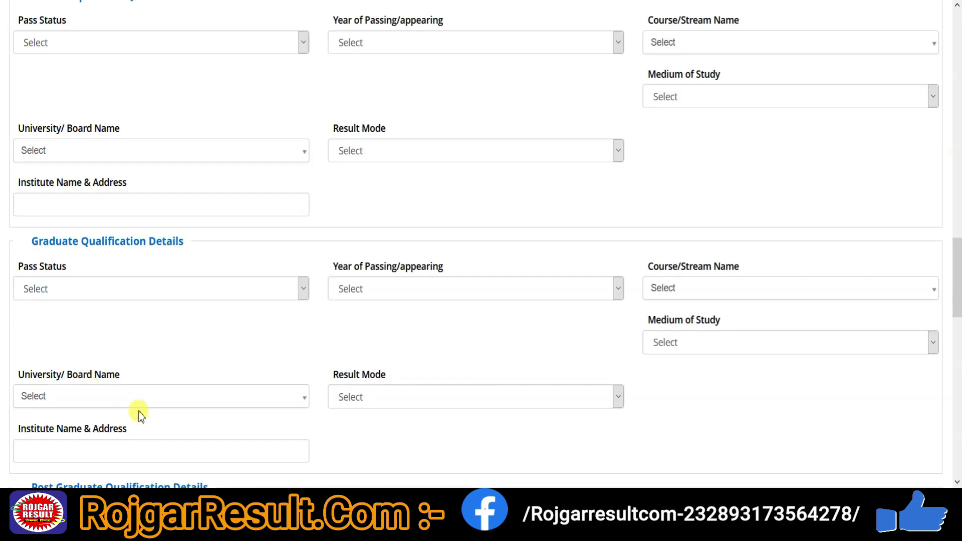
pyautogui.scroll(10, 162, 380)
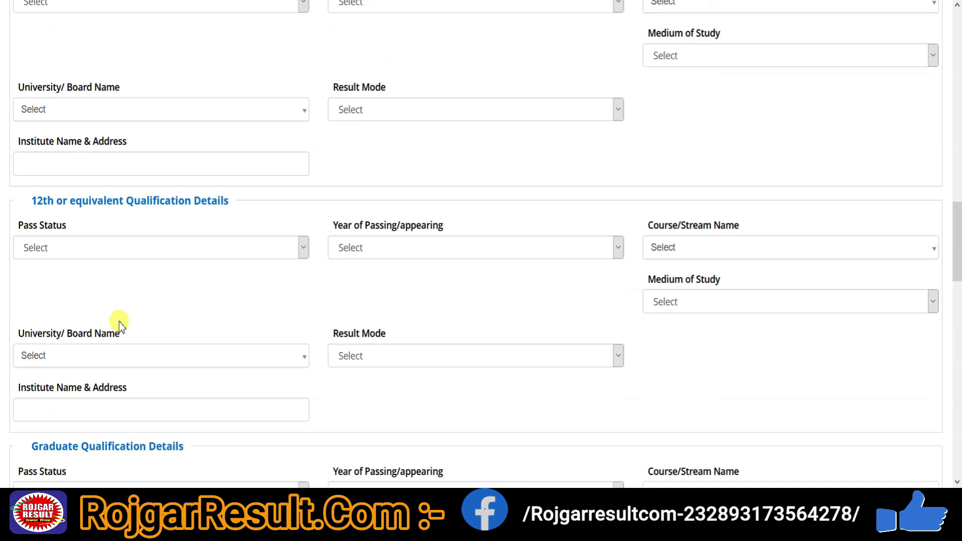
pyautogui.click(102, 206)
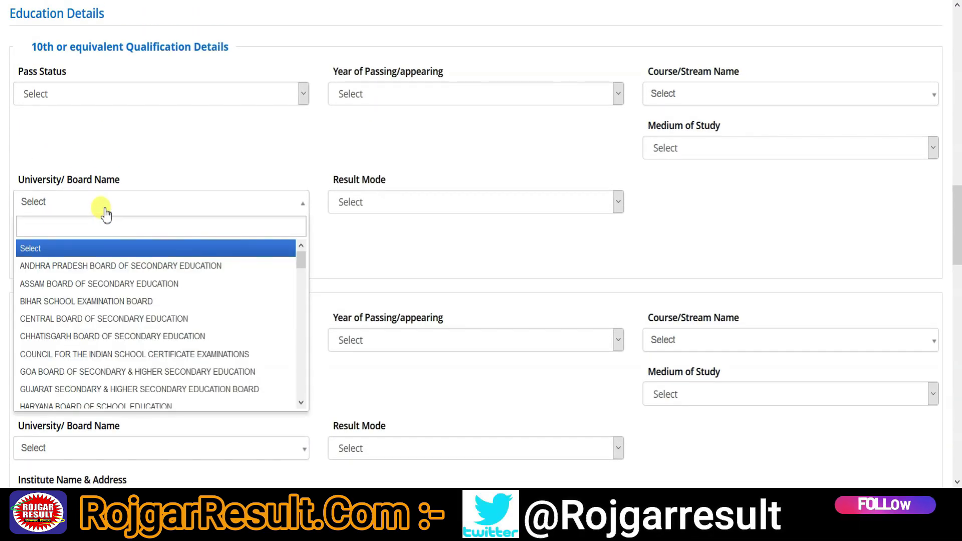
pyautogui.write('utt')
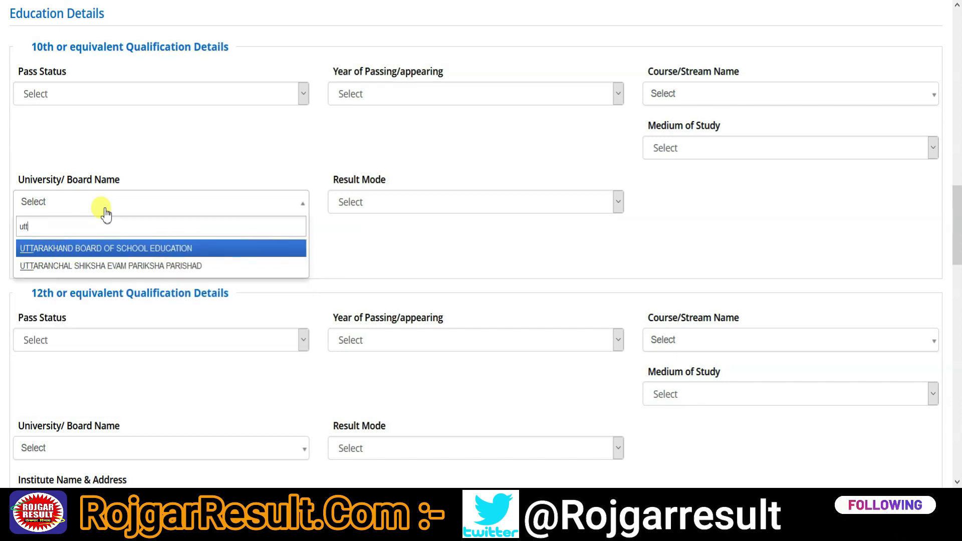
pyautogui.press('BackSpace')
pyautogui.press('BackSpace')
pyautogui.write('p')
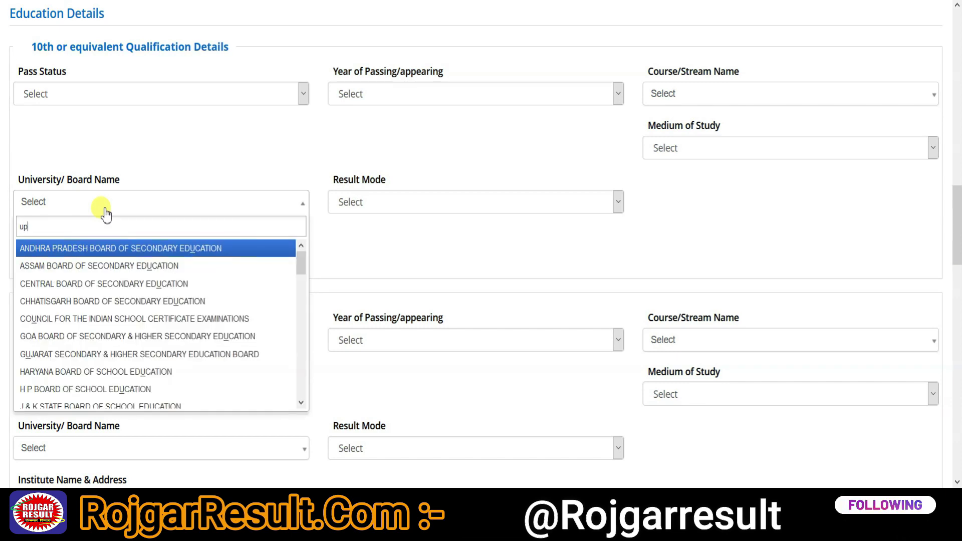
pyautogui.press('BackSpace')
pyautogui.press('BackSpace')
pyautogui.write('board')
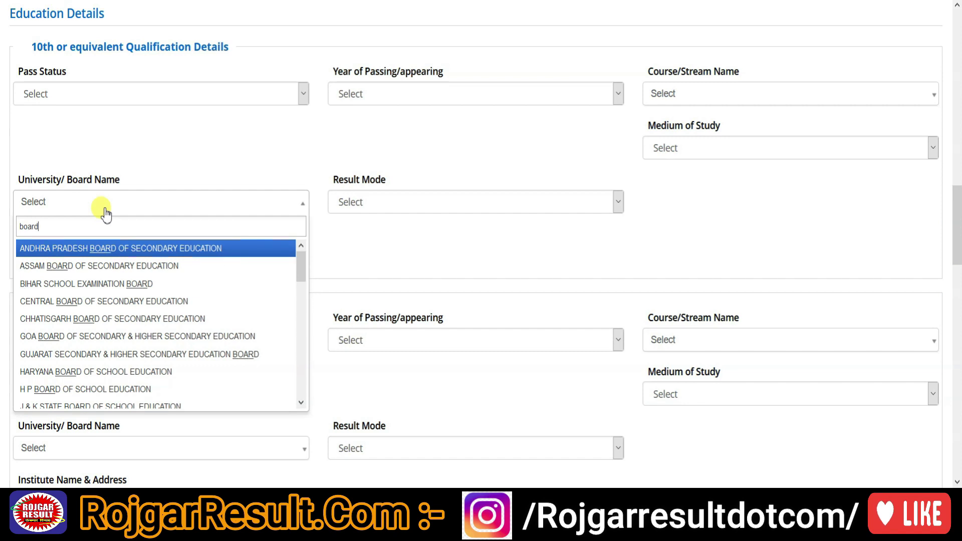
pyautogui.scroll(-5, 103, 361)
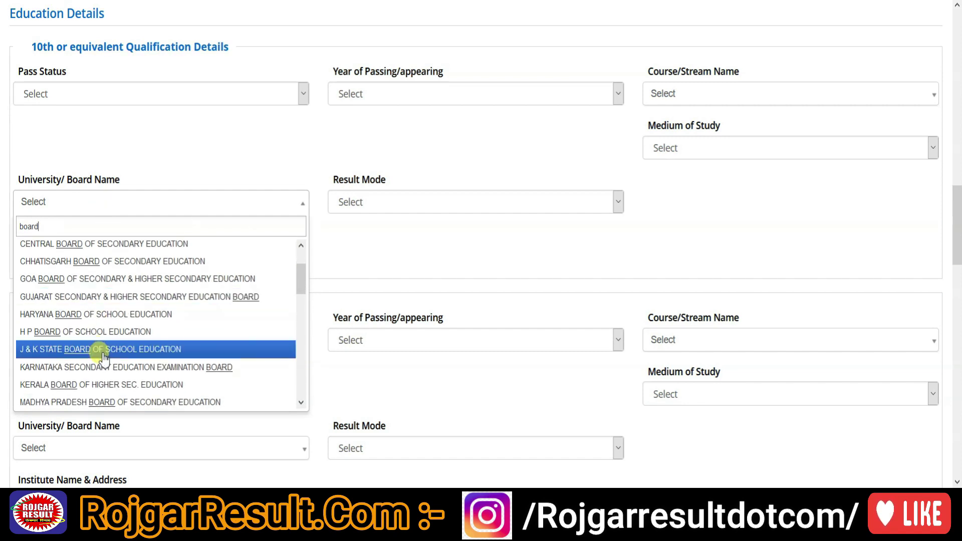
pyautogui.scroll(-5, 103, 368)
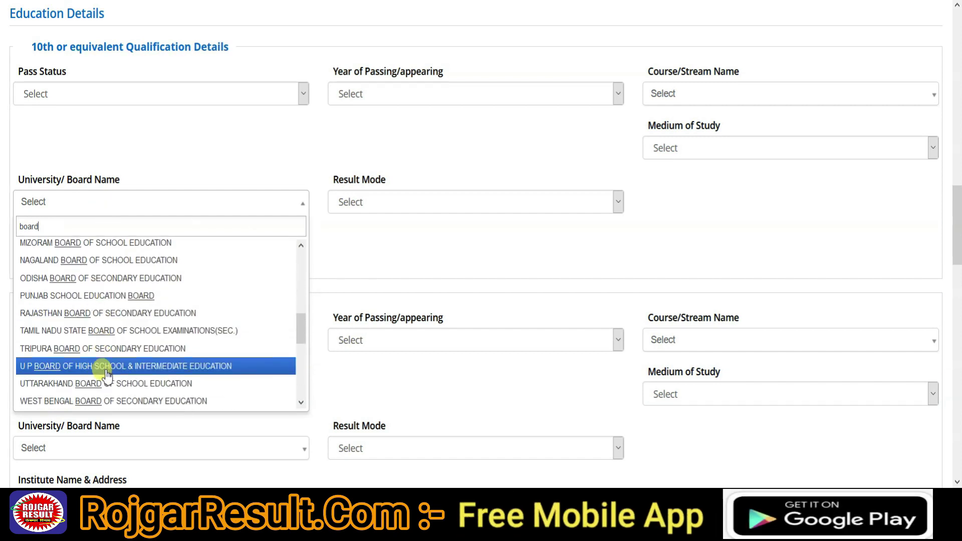
pyautogui.click(126, 310)
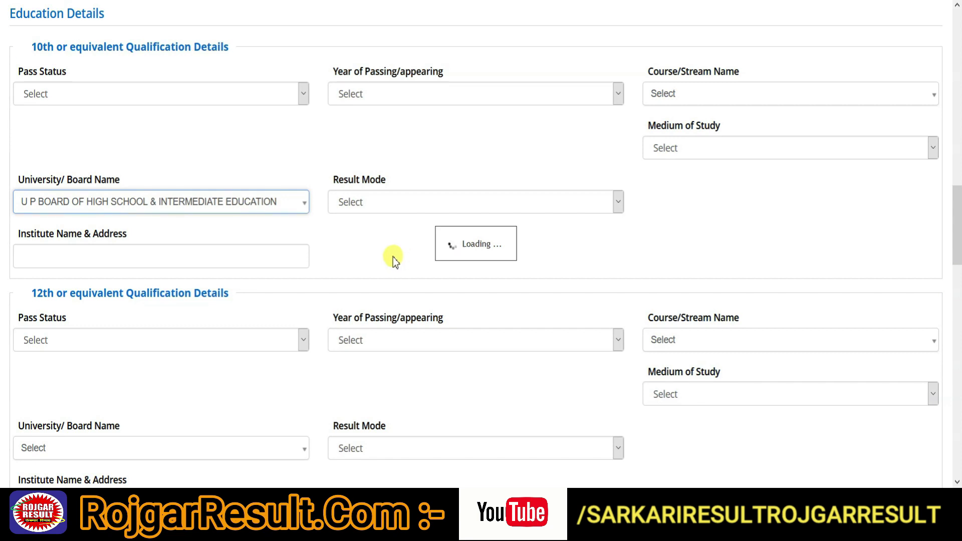
# Set the result mode of the 10th qualification to Percentage
pyautogui.click(393, 209)
pyautogui.click(394, 221)
pyautogui.click(381, 241)
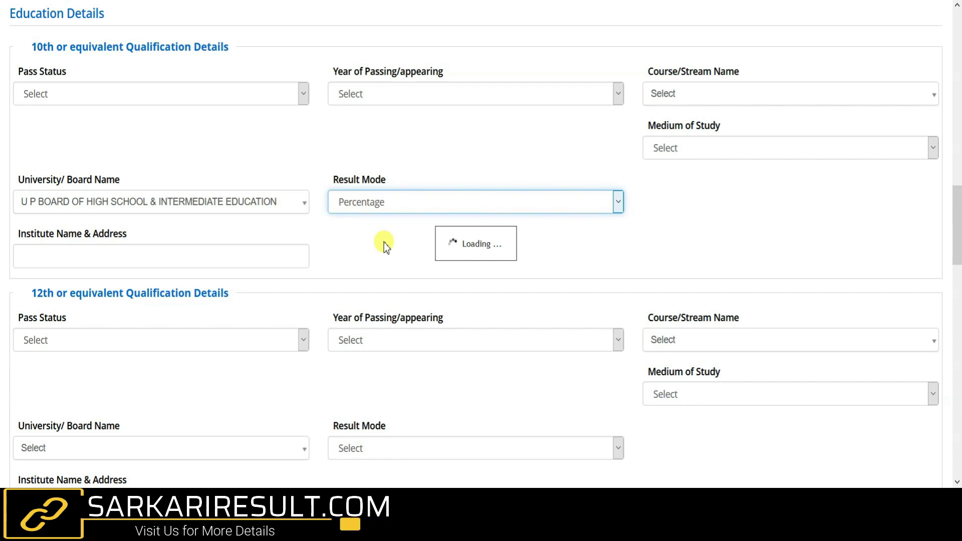
# Enter 600 total marks, 450 obtained marks and the institute GOVT INTER COLLEGE AGRA for the 10th qualification
pyautogui.click(107, 253)
pyautogui.write('600')
pyautogui.press('Tab')
pyautogui.press('Tab')
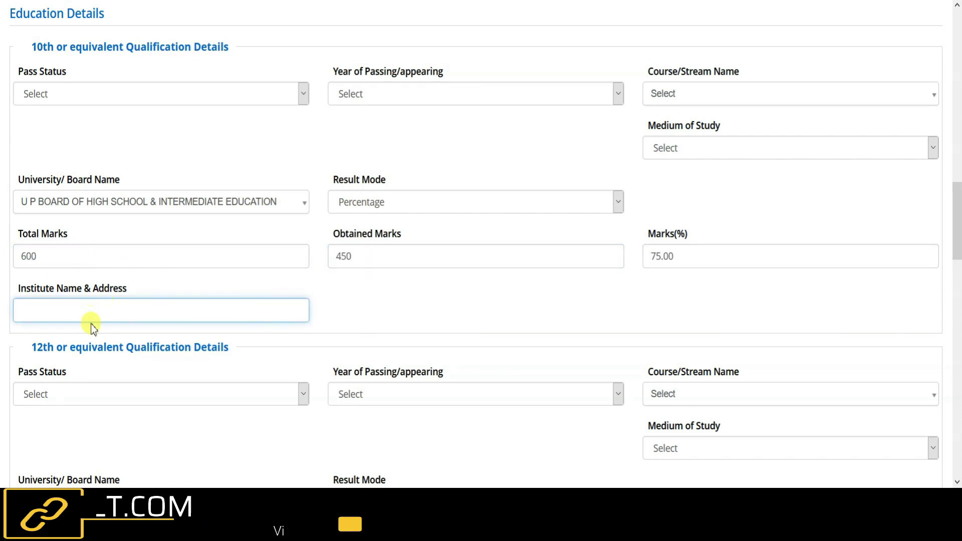
pyautogui.write('GOV')
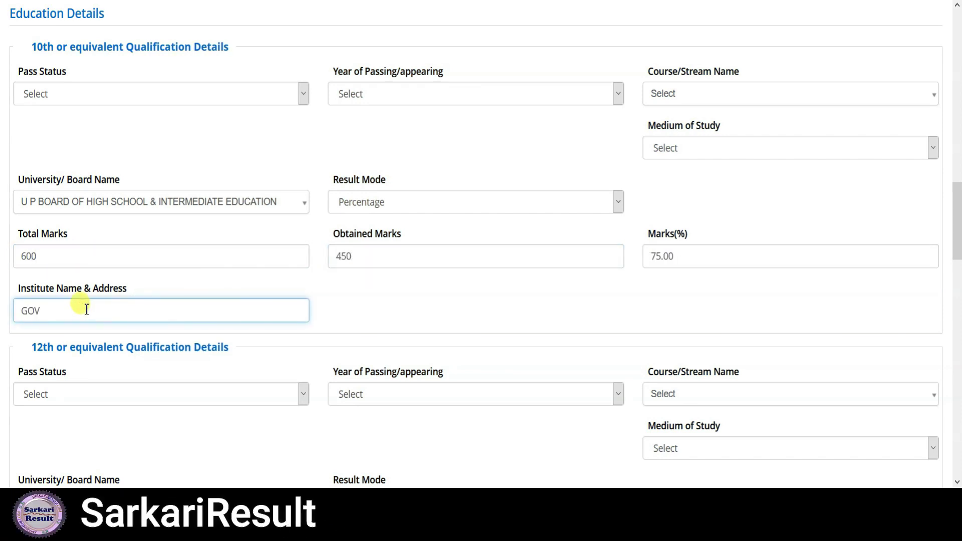
pyautogui.write('T INTER COLLEGE AGRA')
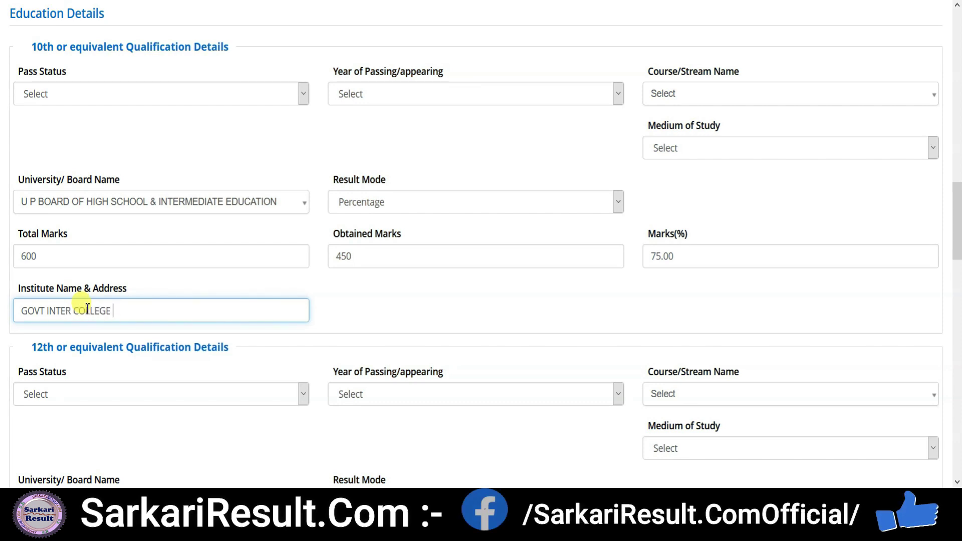
# Mark the 12th qualification as Passed in 2015, with Class 12th as the course
pyautogui.scroll(-1, 100, 306)
pyautogui.scroll(-2, 100, 307)
pyautogui.click(69, 249)
pyautogui.click(49, 282)
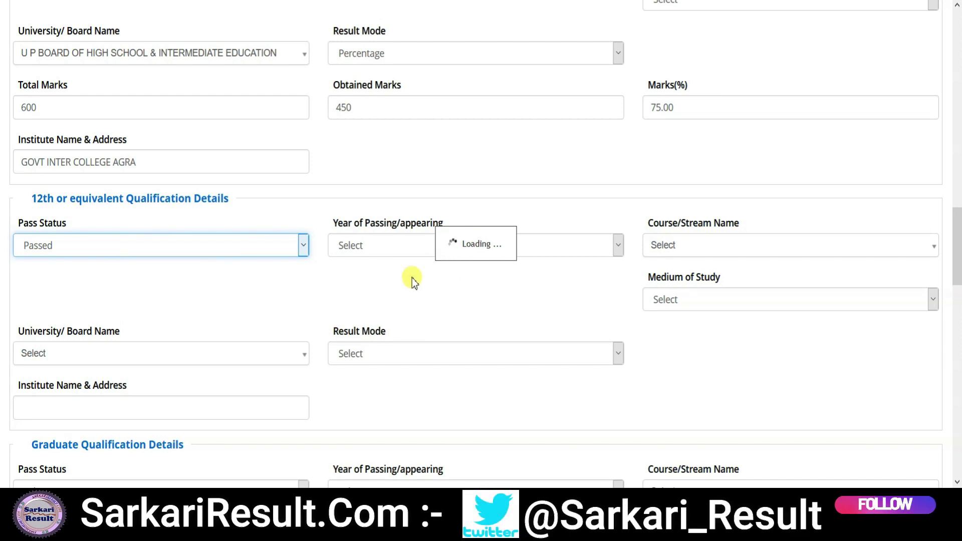
pyautogui.click(403, 248)
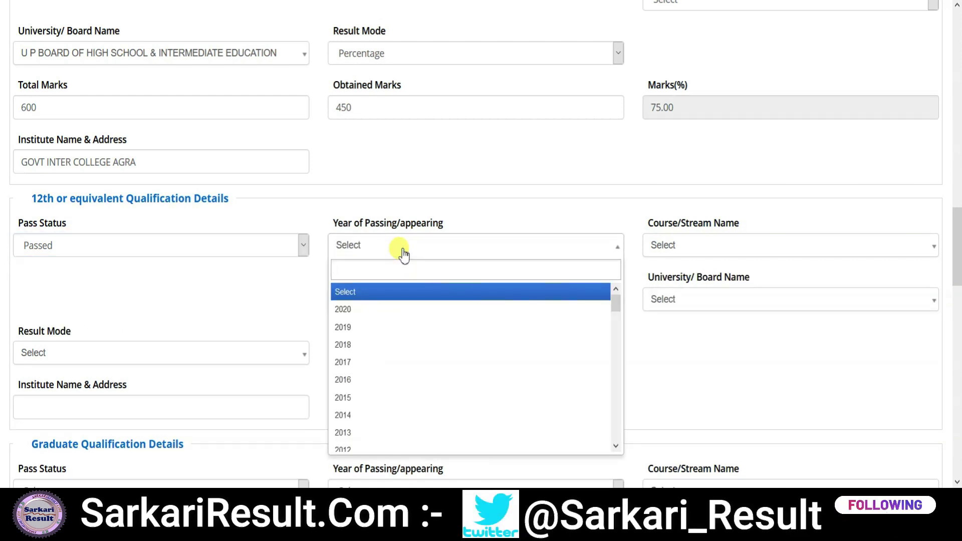
pyautogui.click(356, 399)
pyautogui.click(687, 245)
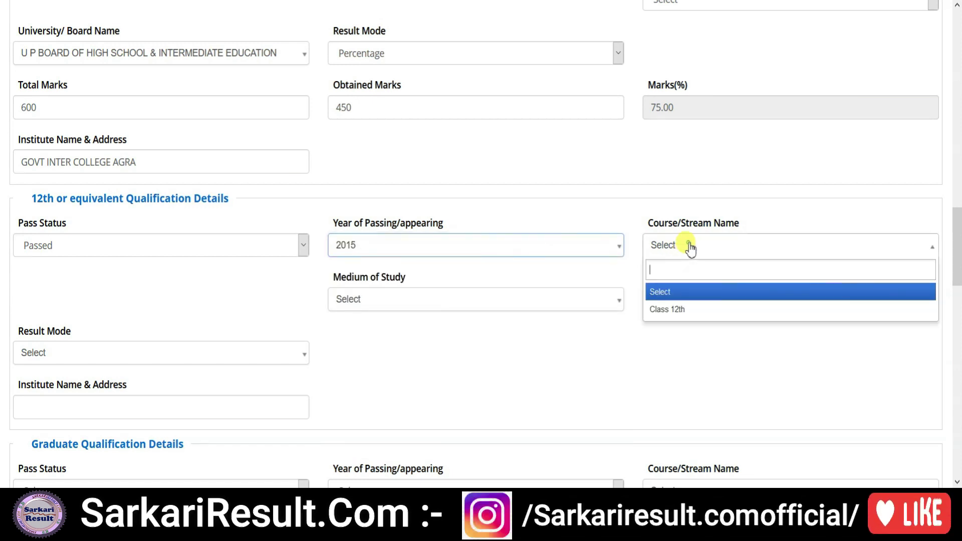
pyautogui.click(670, 311)
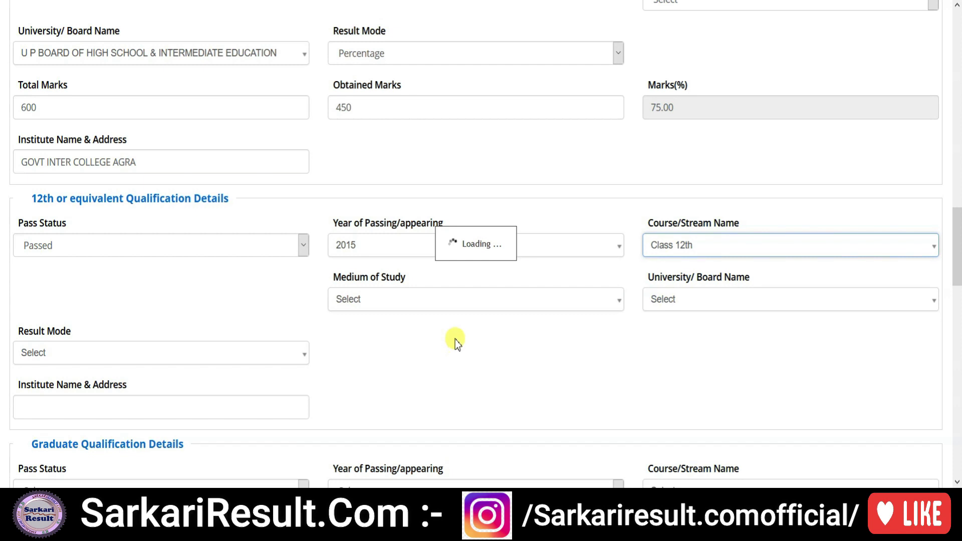
# Set the 12th medium of study to Hindi and the board to U P Board of High School & Intermediate Education
pyautogui.click(420, 301)
pyautogui.click(357, 383)
pyautogui.click(696, 303)
pyautogui.write('U P')
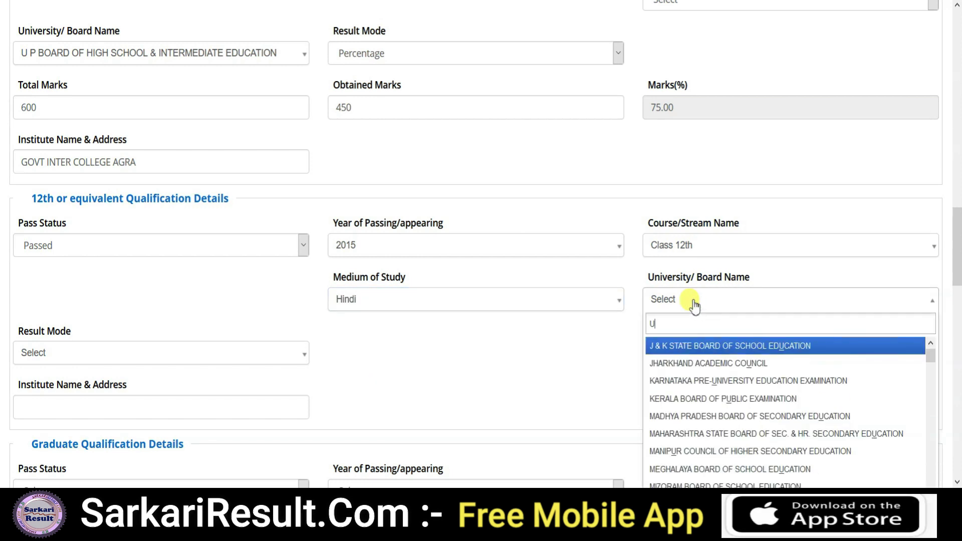
pyautogui.click(717, 350)
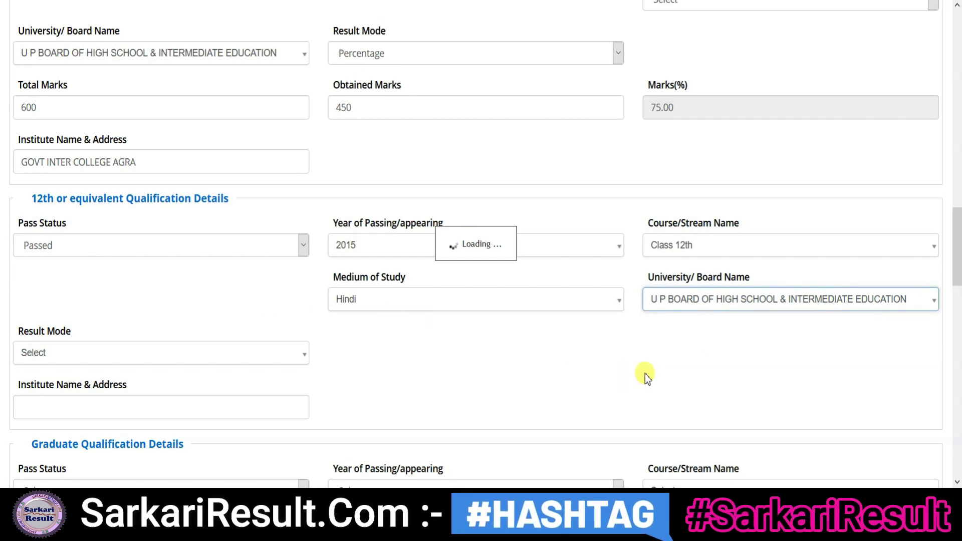
# Set the result mode of the 12th qualification to Percentage
pyautogui.scroll(-3, 98, 344)
pyautogui.click(63, 208)
pyautogui.click(52, 268)
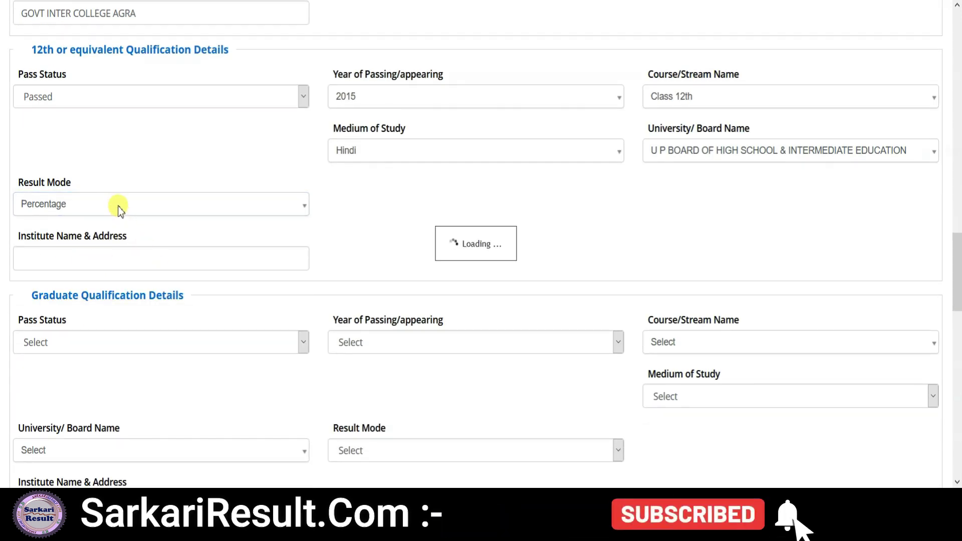
# Enter 500 total marks, 380 obtained marks and the institute GOVT INTER COLLEGE AGRA for the 12th qualification
pyautogui.click(95, 251)
pyautogui.write('500')
pyautogui.press('Tab')
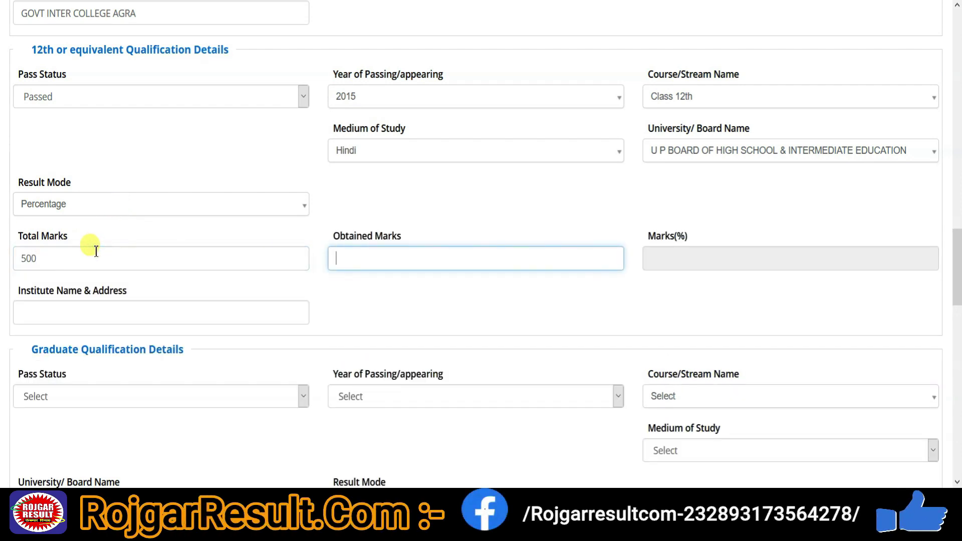
pyautogui.write('380')
pyautogui.press('Tab')
pyautogui.press('Tab')
pyautogui.hotkey('shift', 'Tab')
pyautogui.write('GOVT INTER CO')
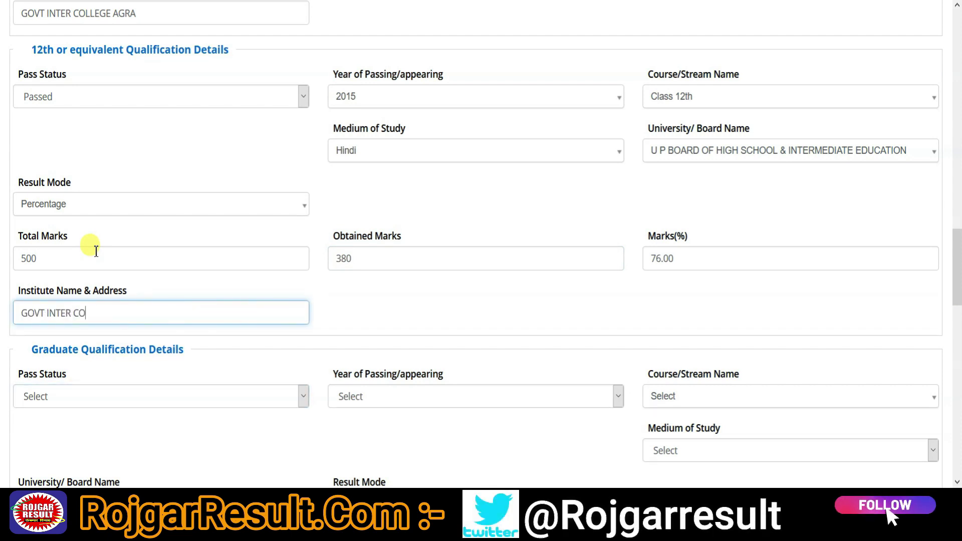
pyautogui.write('LLEGE AGRA')
# Mark the graduate qualification as Passed in 2018, with B.Com. as the course
pyautogui.scroll(-5, 97, 250)
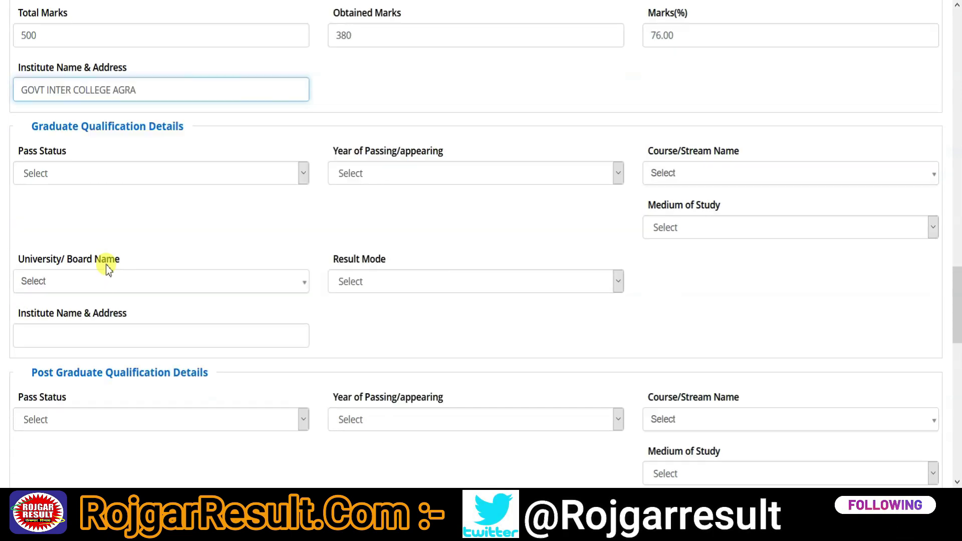
pyautogui.click(90, 173)
pyautogui.click(52, 206)
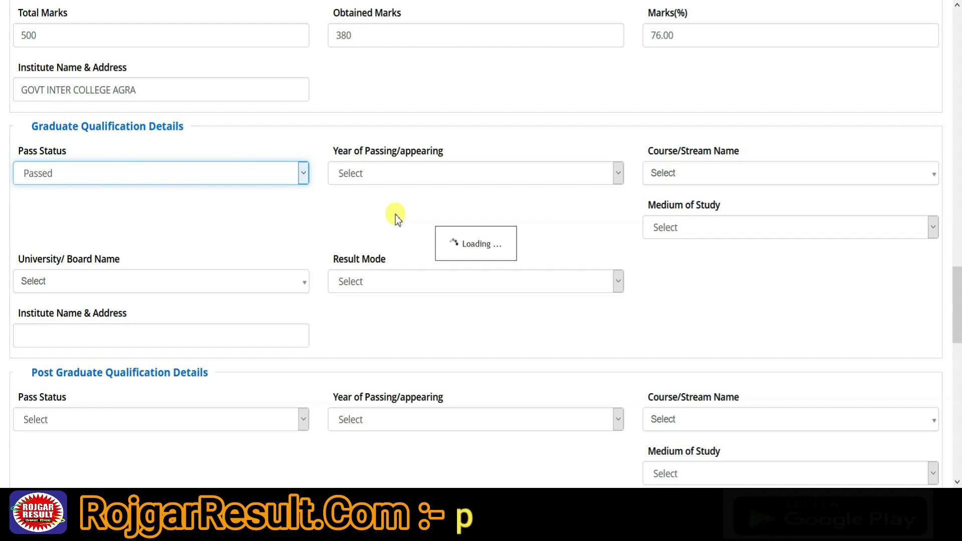
pyautogui.click(397, 175)
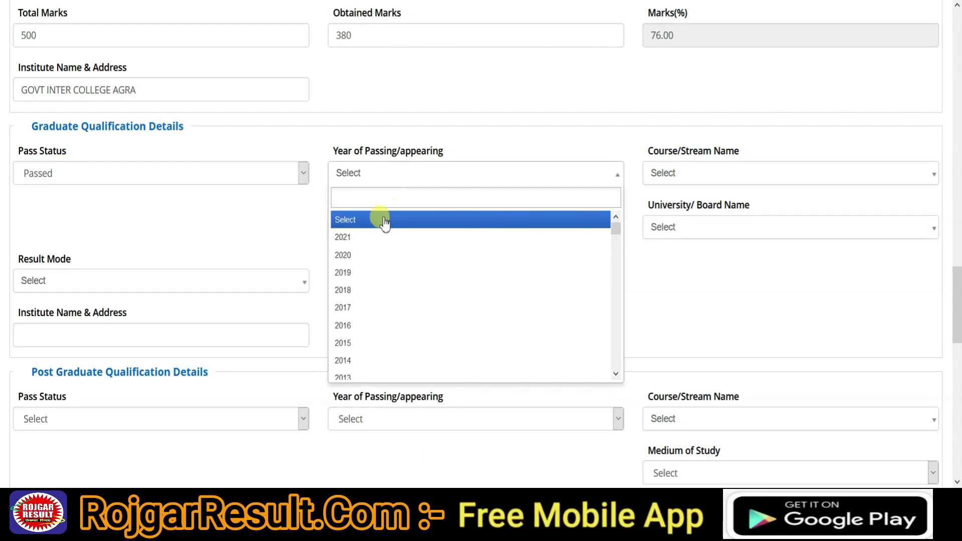
pyautogui.click(358, 286)
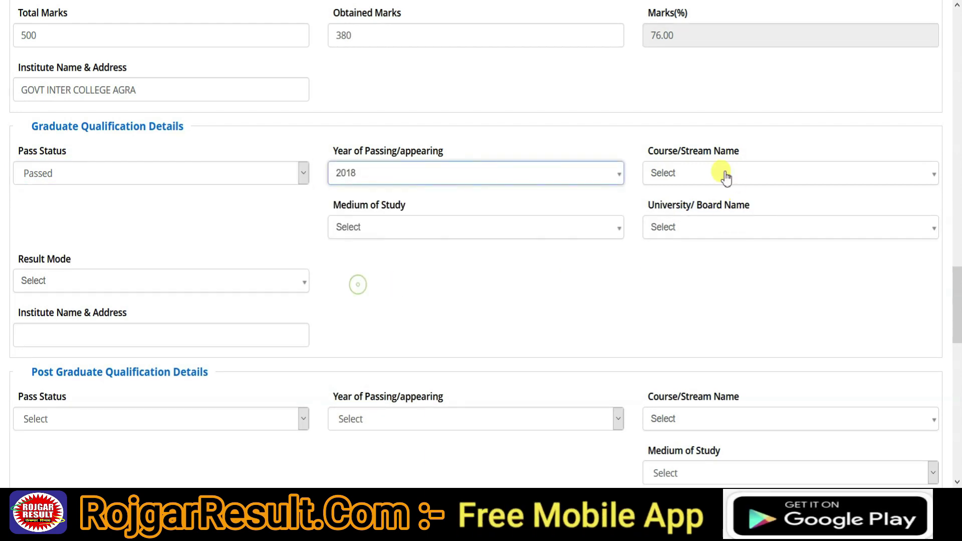
pyautogui.click(726, 176)
pyautogui.click(679, 236)
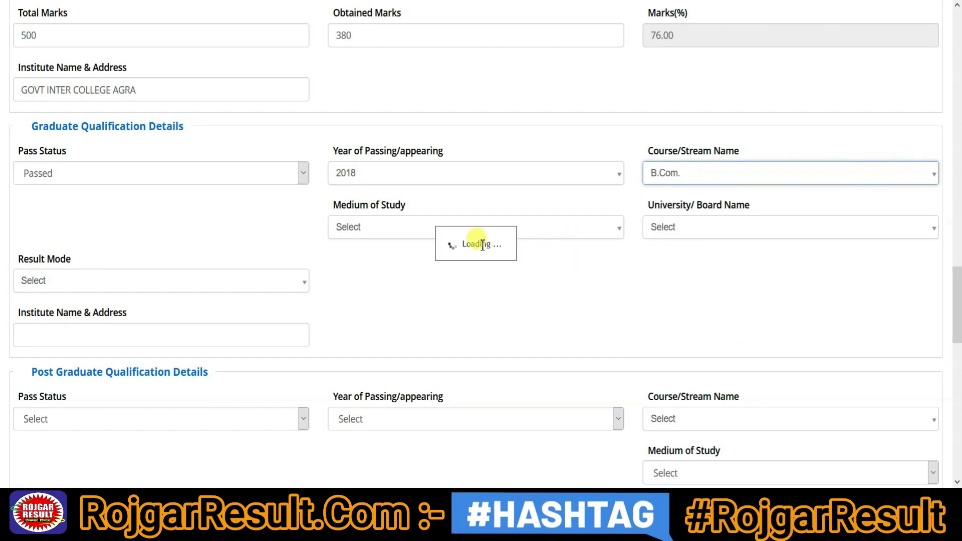
# Set the graduate medium of study to Hindi and the university to Dr. B.R. Ambedkar University, Agra
pyautogui.click(416, 233)
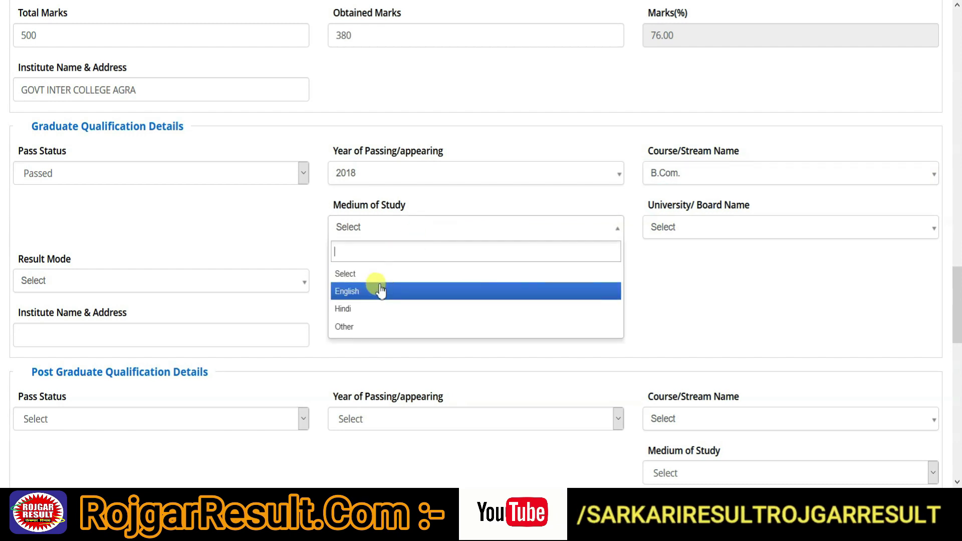
pyautogui.click(345, 309)
pyautogui.click(692, 228)
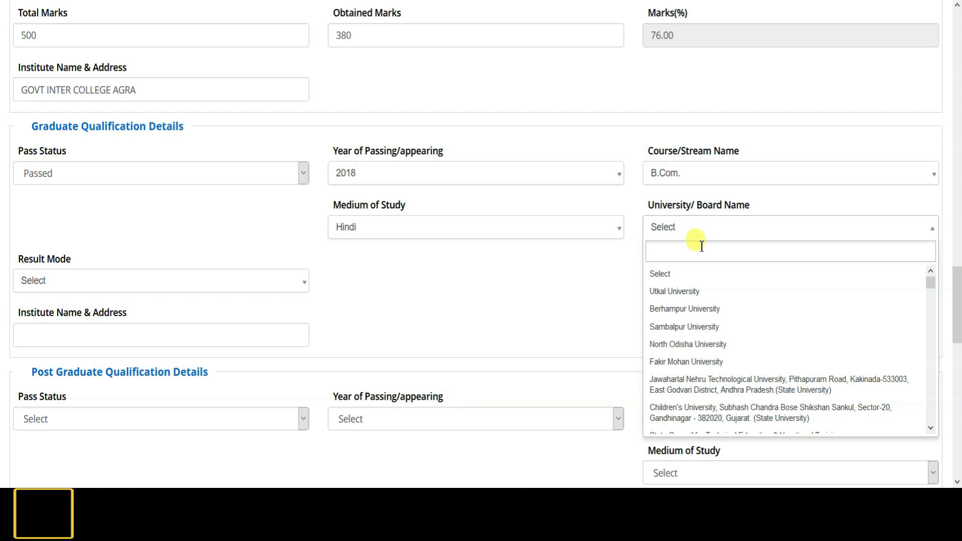
pyautogui.write('AGRA')
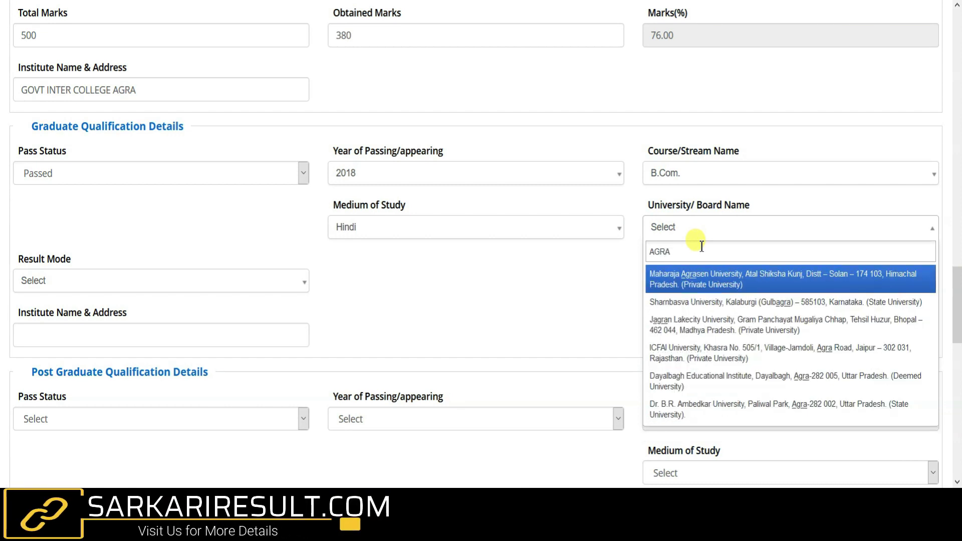
pyautogui.click(738, 409)
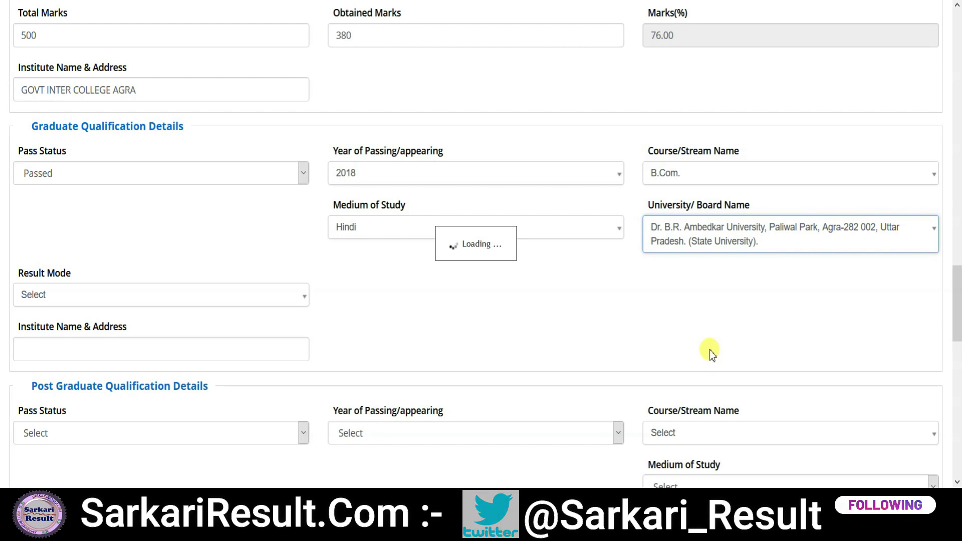
# Set the result mode of the graduate qualification to Percentage
pyautogui.scroll(-1, 331, 258)
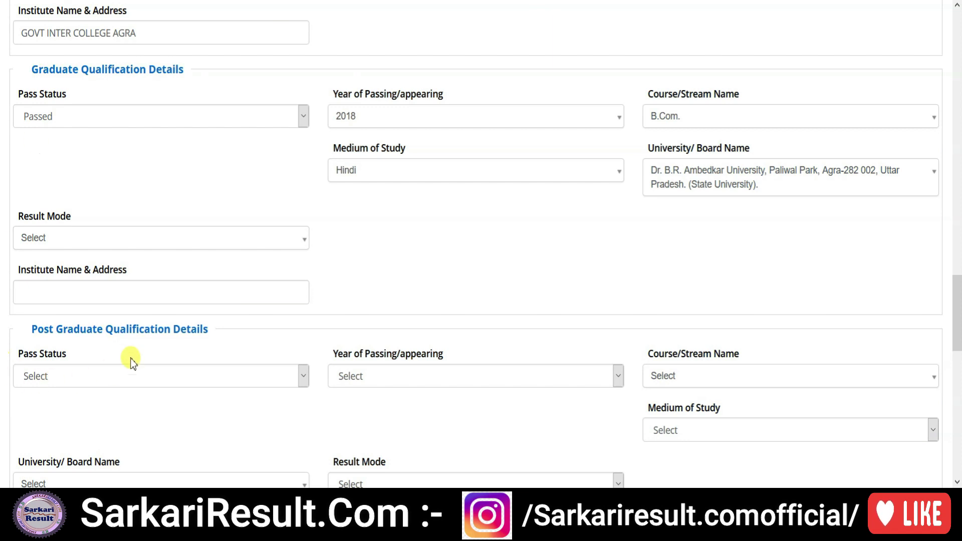
pyautogui.click(82, 246)
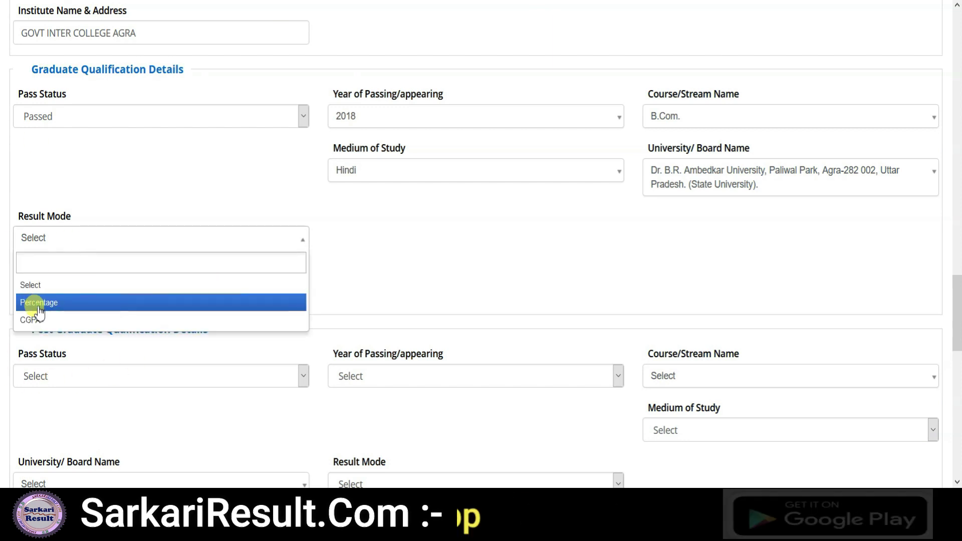
pyautogui.click(39, 301)
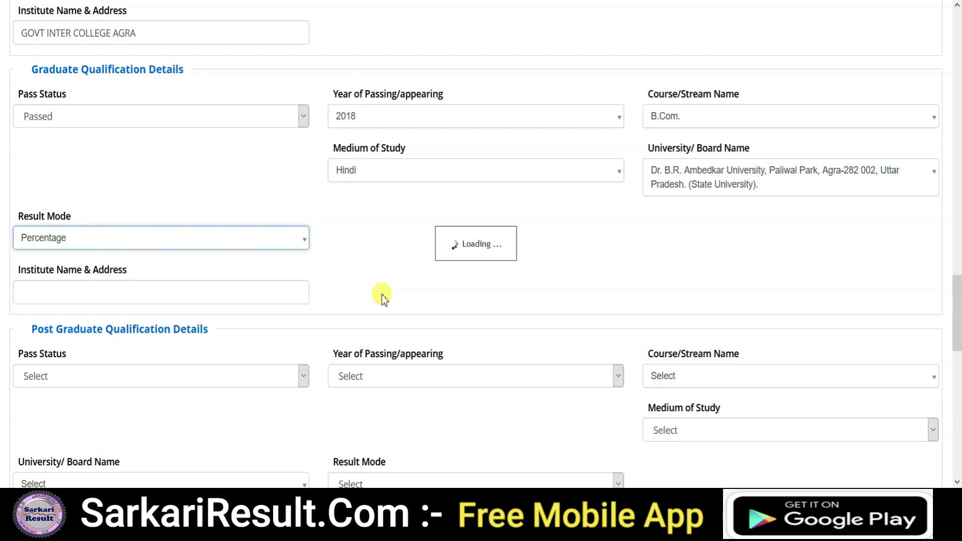
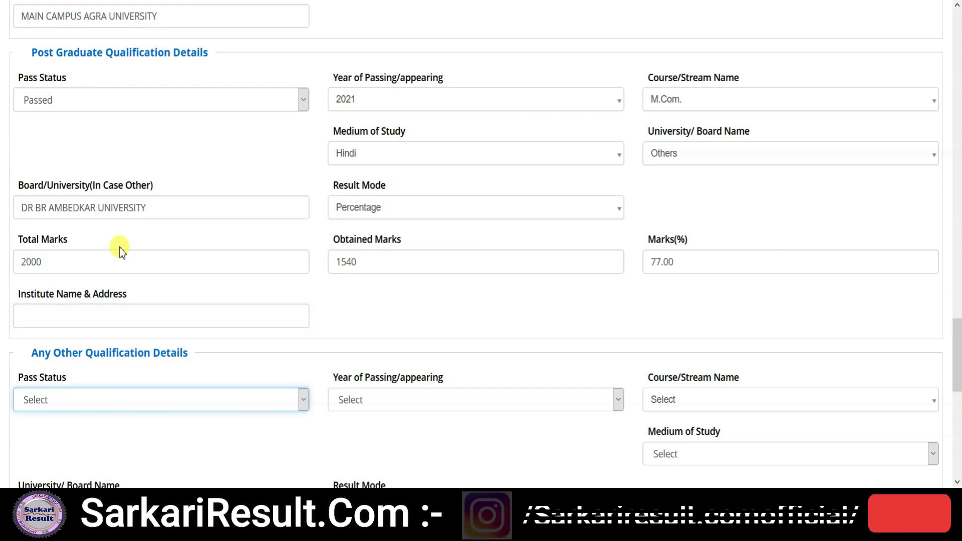
# Enter DR BR AMBEDKAR UNIVERSITY as the postgraduate institute and set the pass status of any other qualification to Not Applicable
pyautogui.click(94, 323)
pyautogui.write('DR BR AMBEDKAR UNIVERSITY')
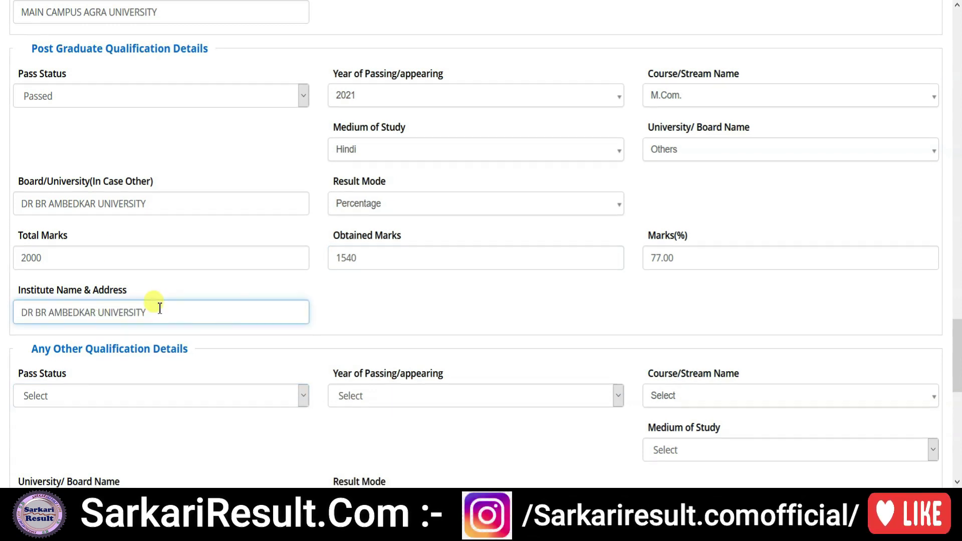
pyautogui.scroll(-3, 170, 341)
pyautogui.click(164, 250)
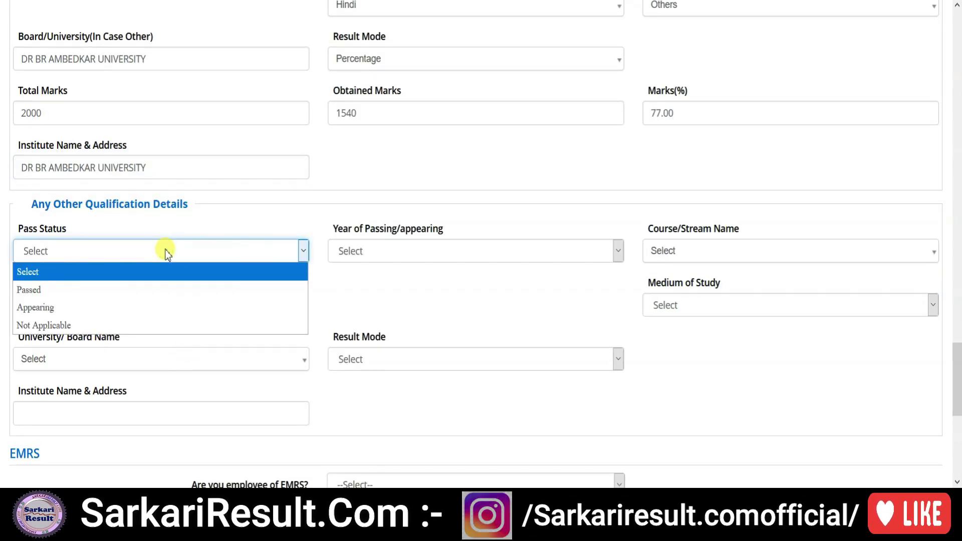
pyautogui.click(239, 257)
pyautogui.scroll(-3, 221, 278)
pyautogui.click(62, 102)
pyautogui.click(52, 176)
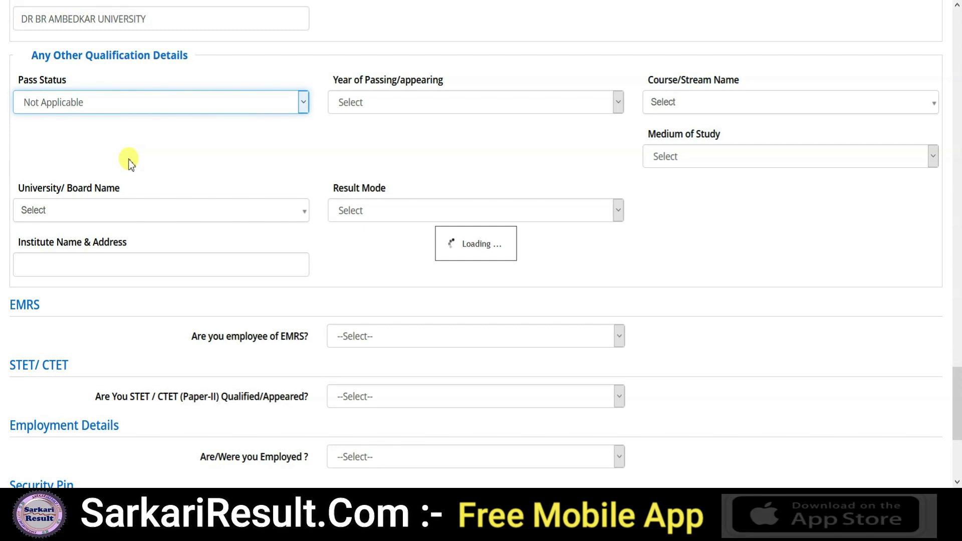
# Answer No to being an employee of EMRS
pyautogui.scroll(-4, 506, 157)
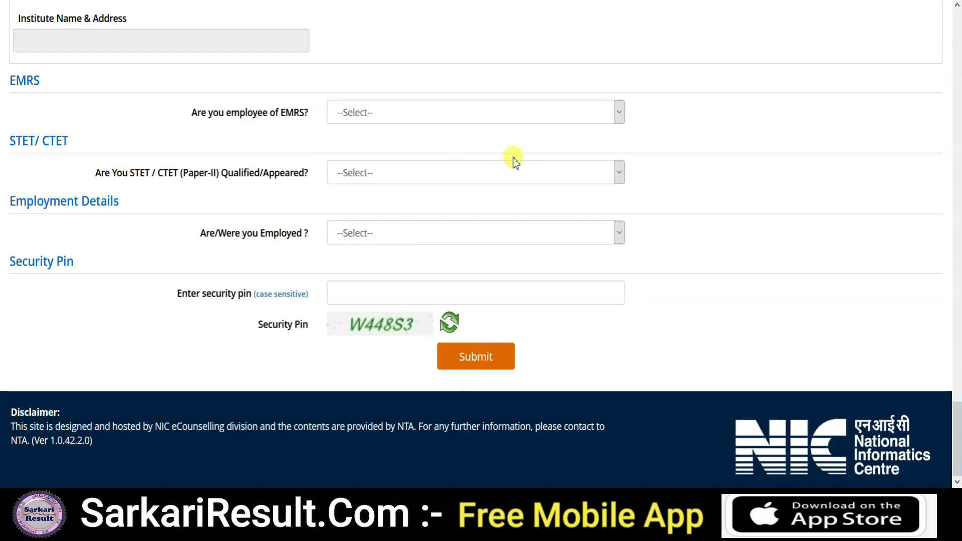
pyautogui.scroll(3, 285, 344)
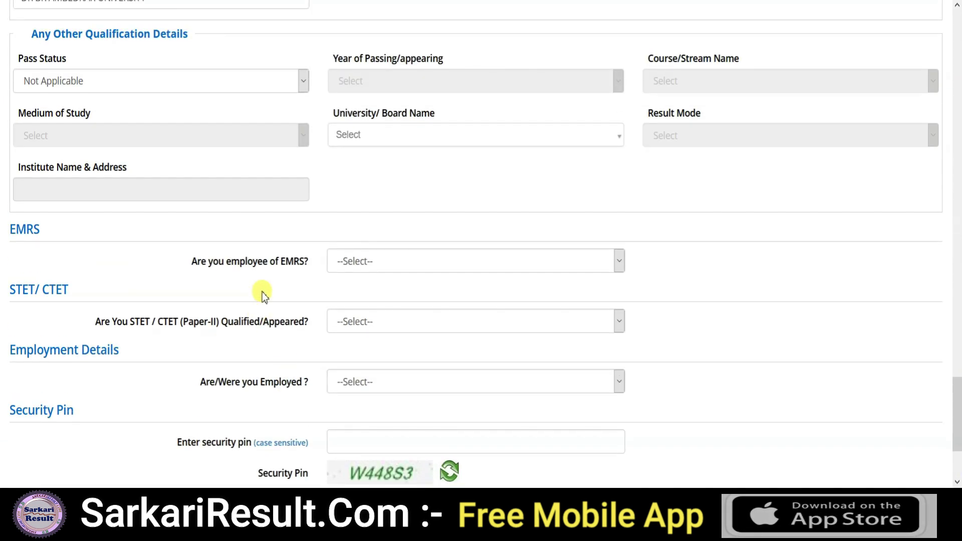
pyautogui.scroll(-2, 261, 295)
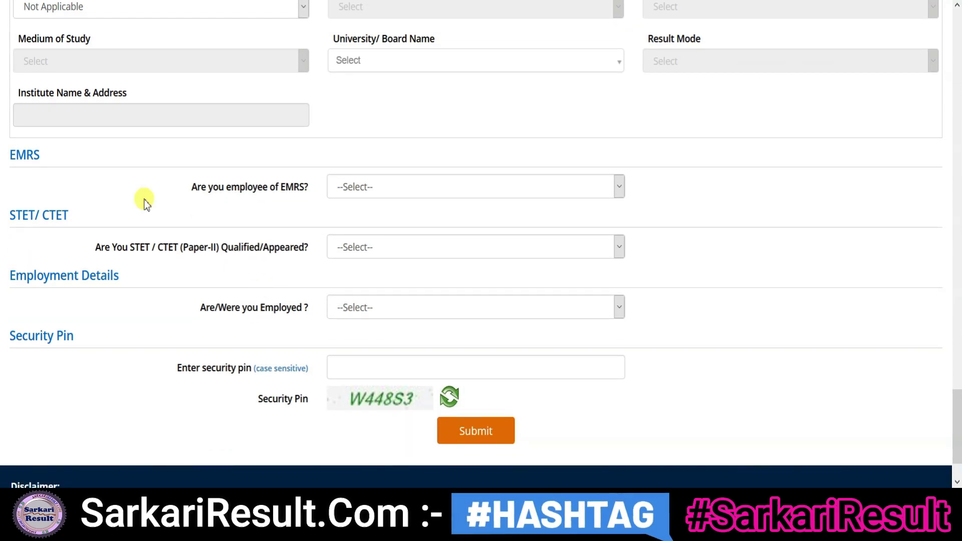
pyautogui.click(382, 187)
pyautogui.click(344, 243)
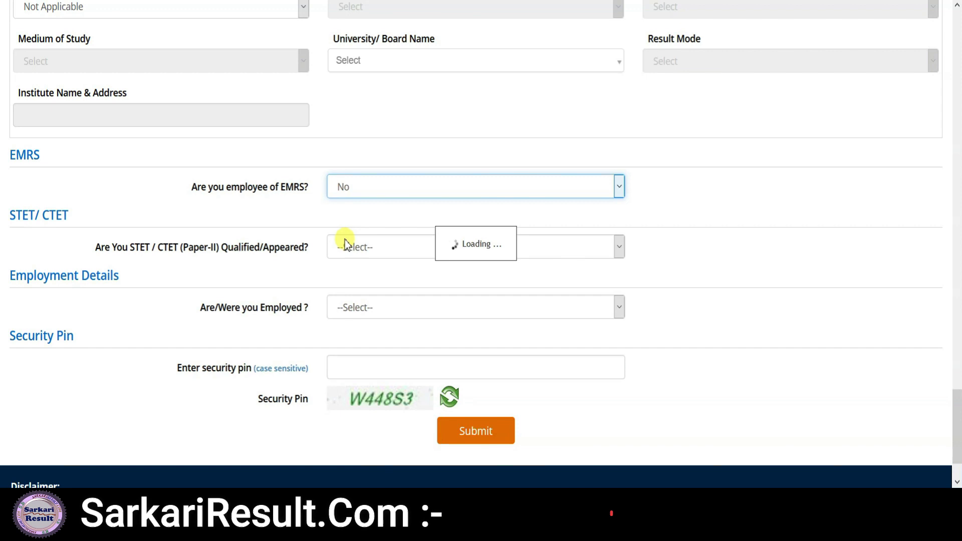
# Answer No to STET / CTET (Paper-II) Qualified/Appeared and set the employment status to Unemployed
pyautogui.scroll(-2, 315, 244)
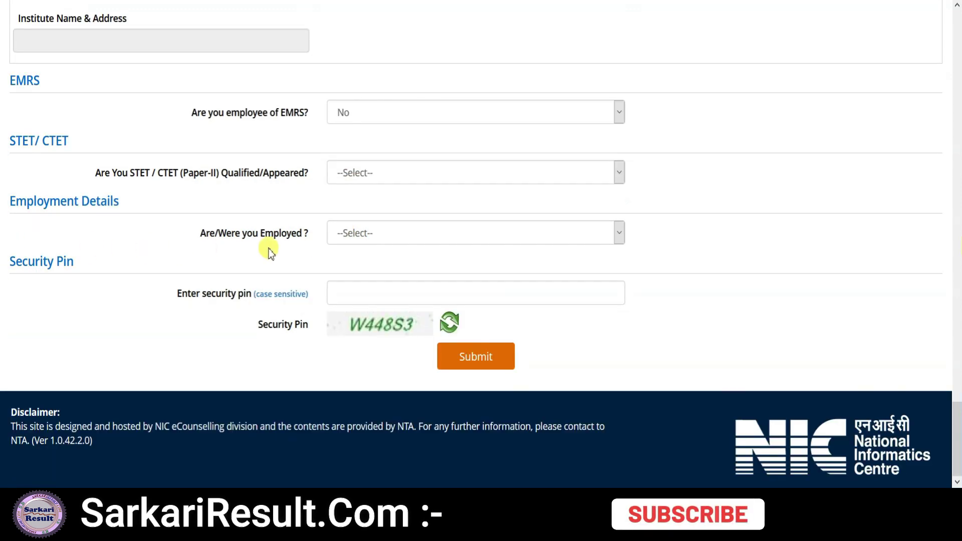
pyautogui.click(374, 176)
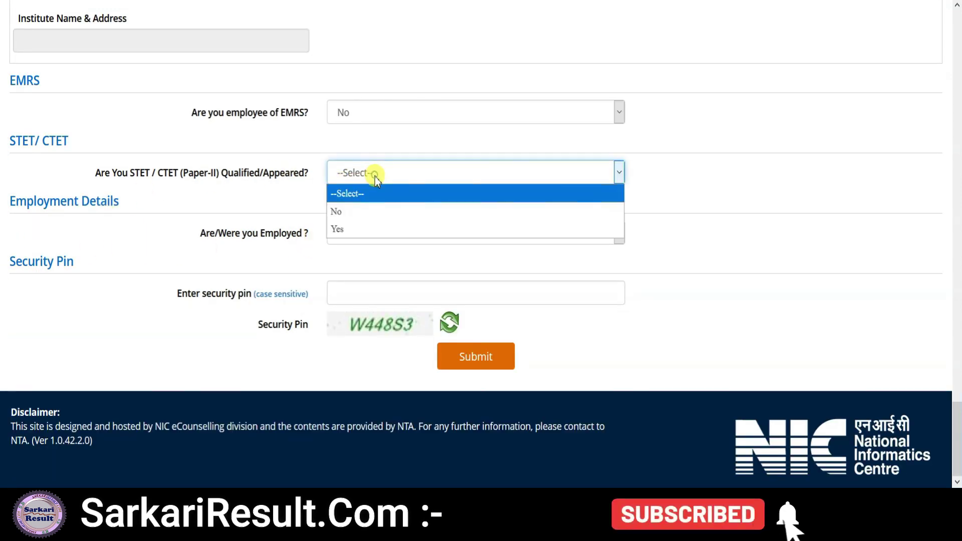
pyautogui.click(347, 212)
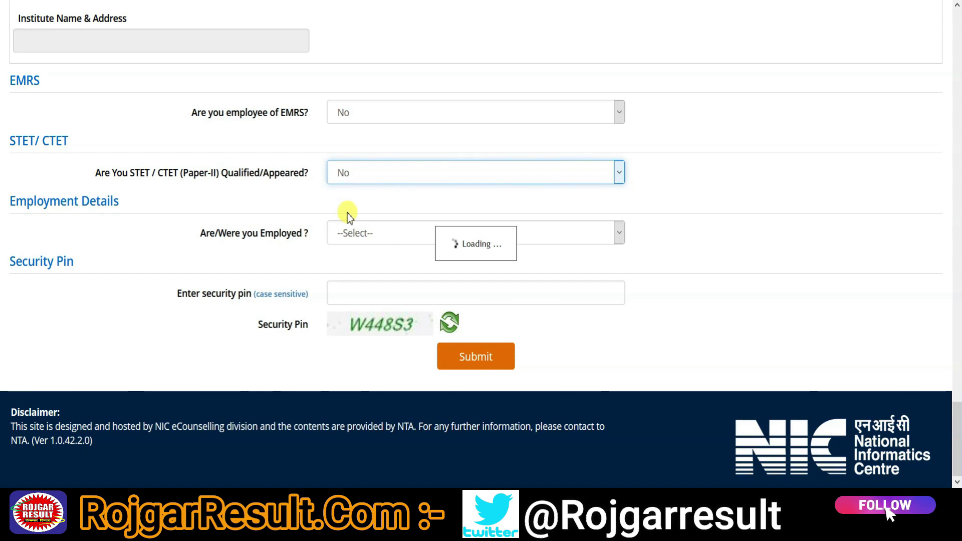
pyautogui.click(351, 232)
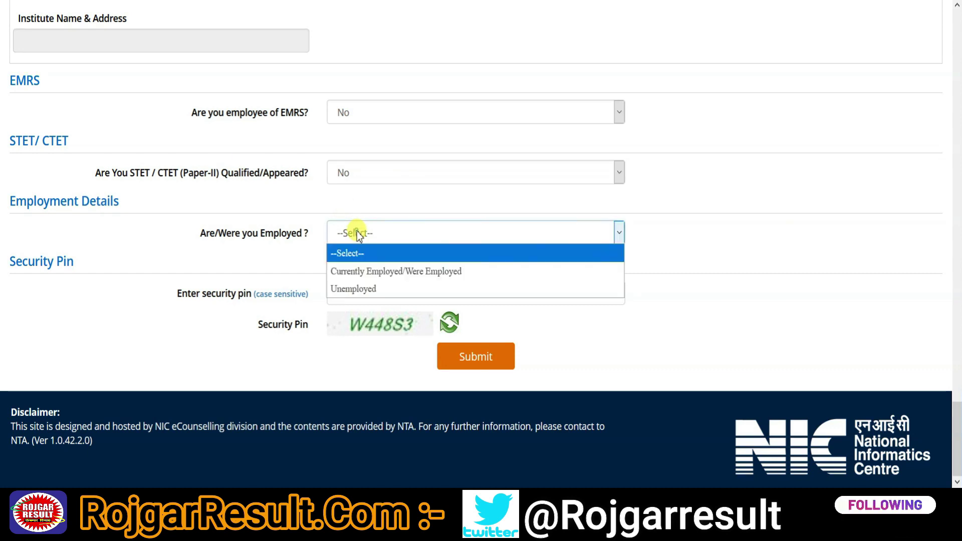
pyautogui.click(353, 287)
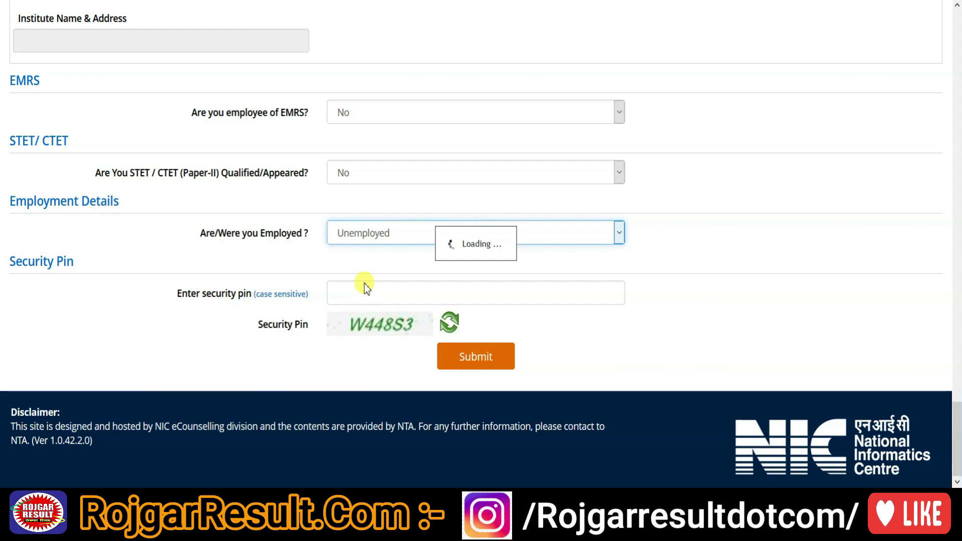
# Enter the case-sensitive security pin shown in the image and submit the application form
pyautogui.click(357, 296)
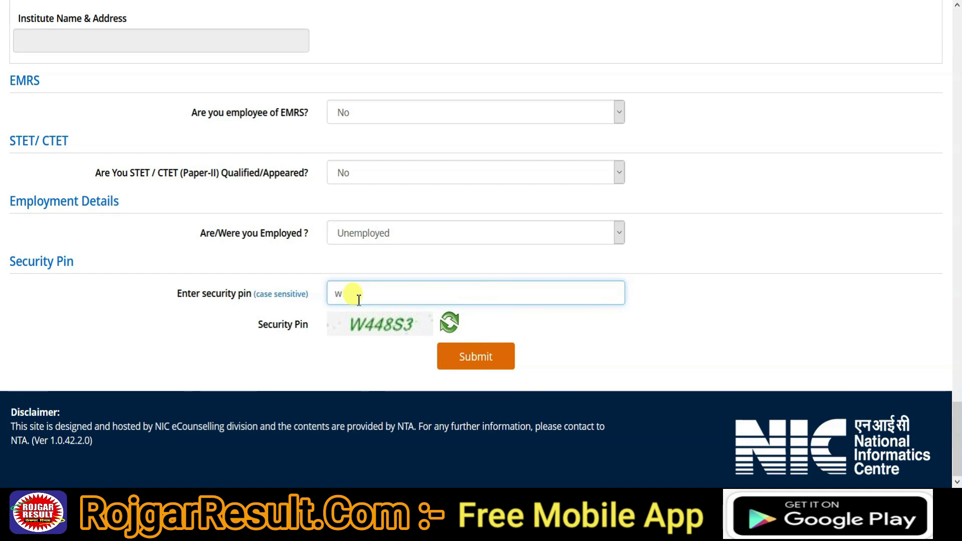
pyautogui.write('w448S3')
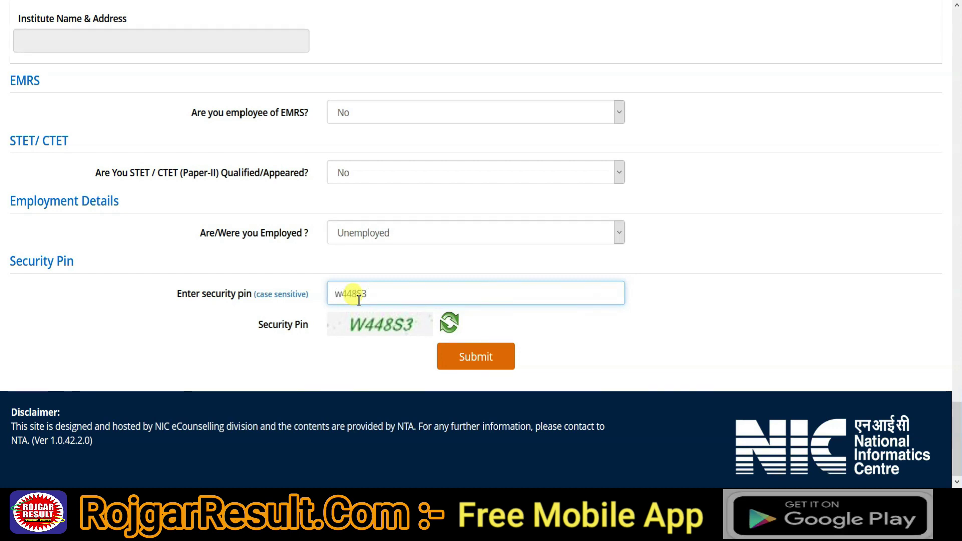
pyautogui.moveTo(342, 296); pyautogui.dragTo(324, 300)
pyautogui.write('W')
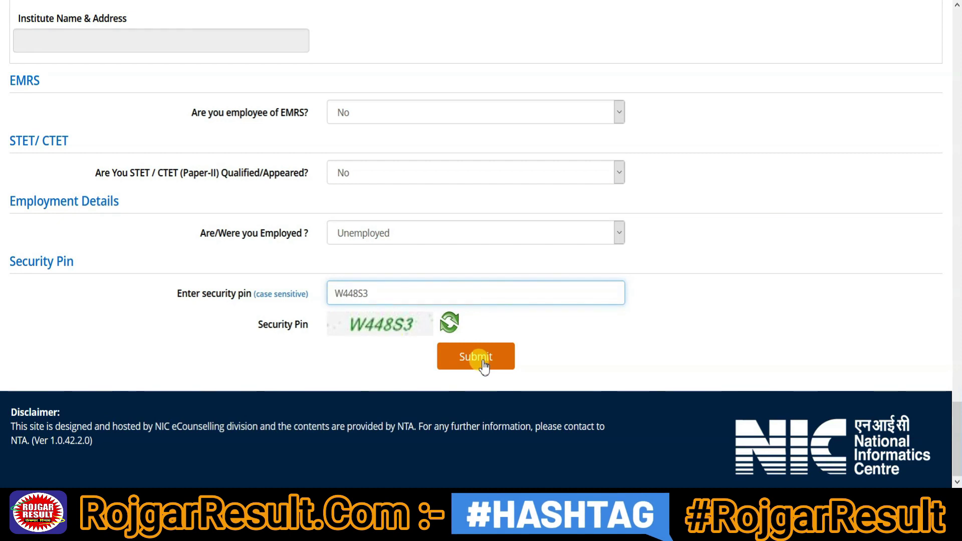
pyautogui.click(476, 356)
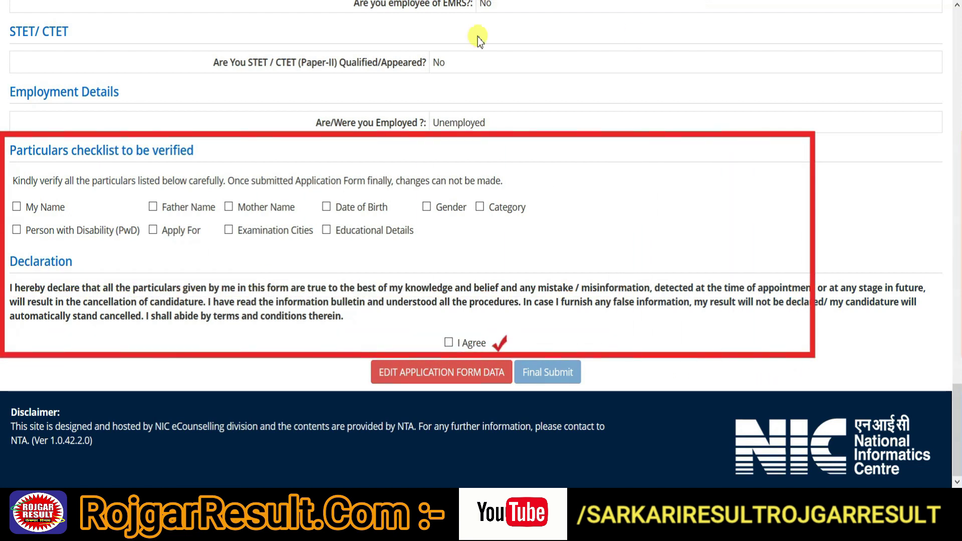
# Tick all the particulars in the verification checklist, from My Name through Educational Details
pyautogui.click(16, 207)
pyautogui.click(17, 230)
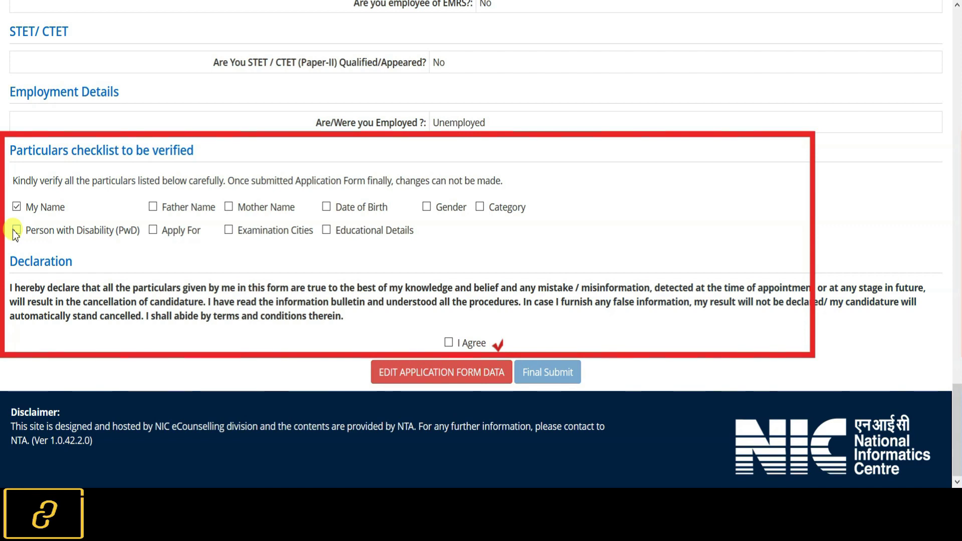
pyautogui.click(153, 207)
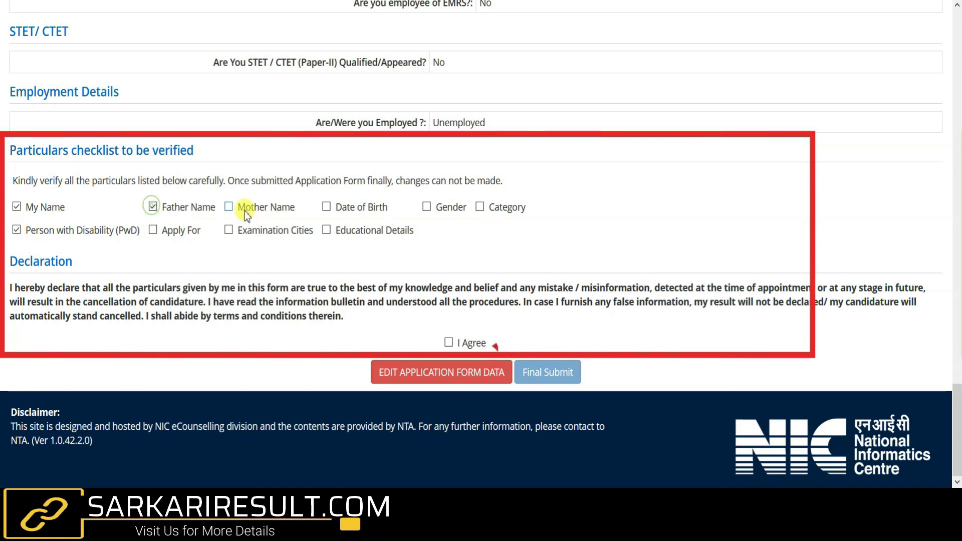
pyautogui.click(327, 207)
pyautogui.click(426, 207)
pyautogui.click(480, 208)
pyautogui.click(153, 230)
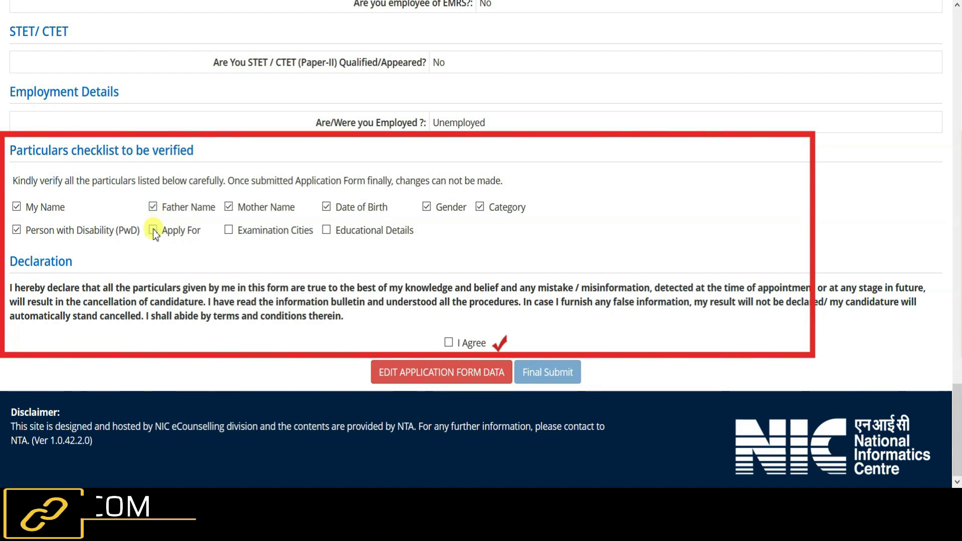
pyautogui.click(228, 231)
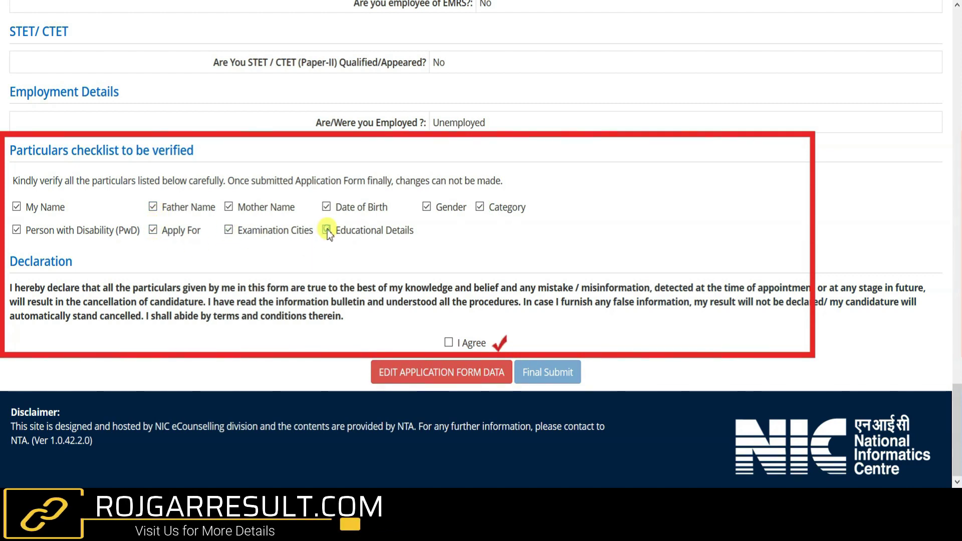
# Agree to the declaration and make the final submission of the application form
pyautogui.click(449, 342)
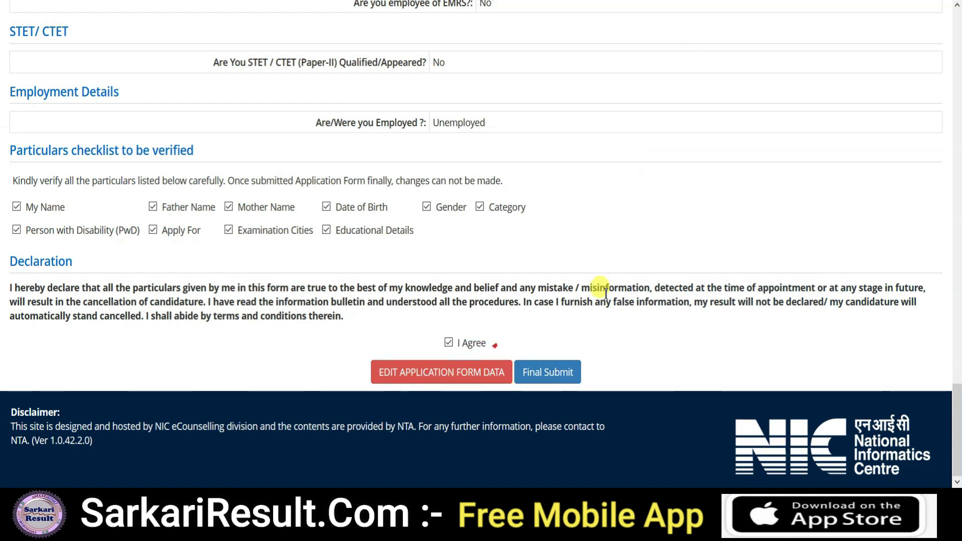
pyautogui.click(548, 375)
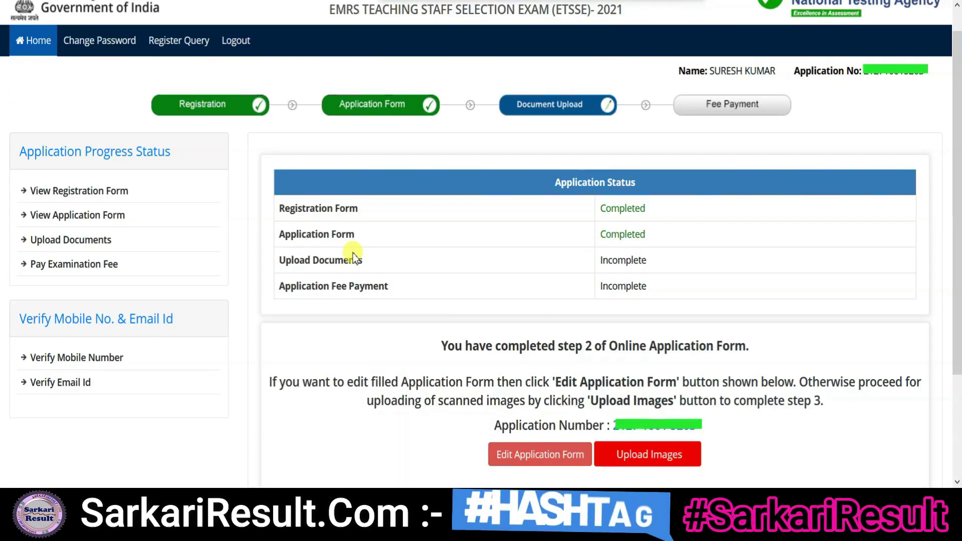
pyautogui.moveTo(667, 194)
pyautogui.mouseDown()
pyautogui.moveTo(551, 231)
pyautogui.moveTo(554, 245)
pyautogui.mouseUp()
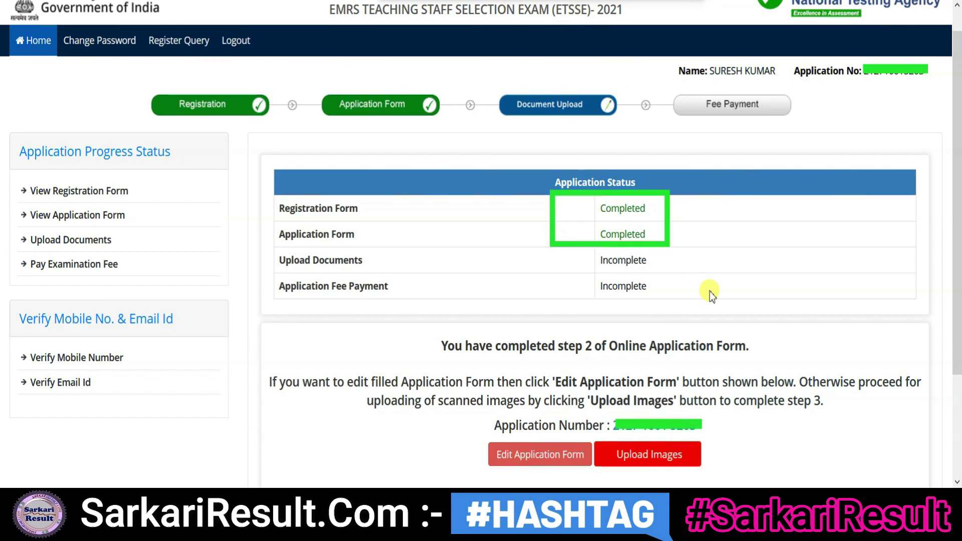
pyautogui.moveTo(664, 244); pyautogui.dragTo(569, 308)
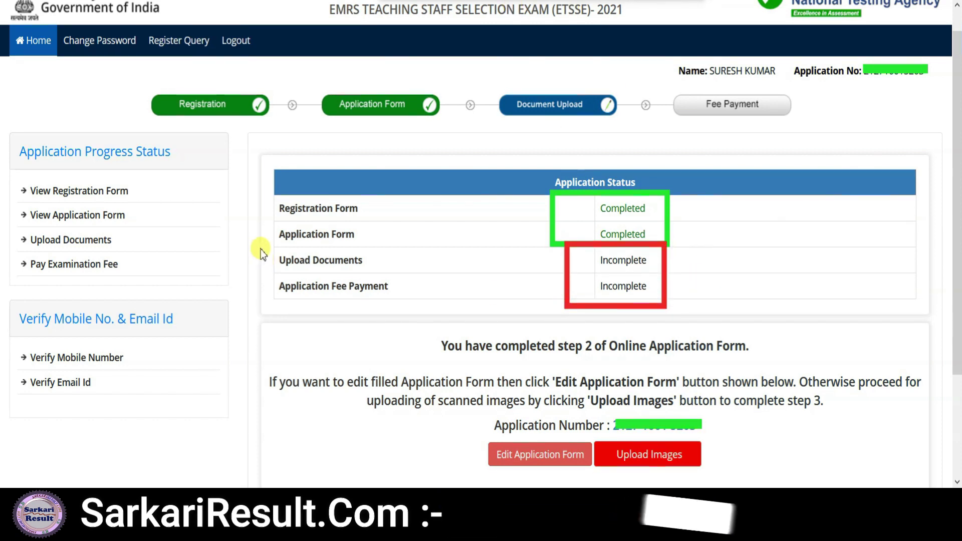
pyautogui.moveTo(262, 242); pyautogui.dragTo(394, 276)
pyautogui.moveTo(266, 277)
pyautogui.mouseDown()
pyautogui.moveTo(313, 297)
pyautogui.moveTo(398, 305)
pyautogui.mouseUp()
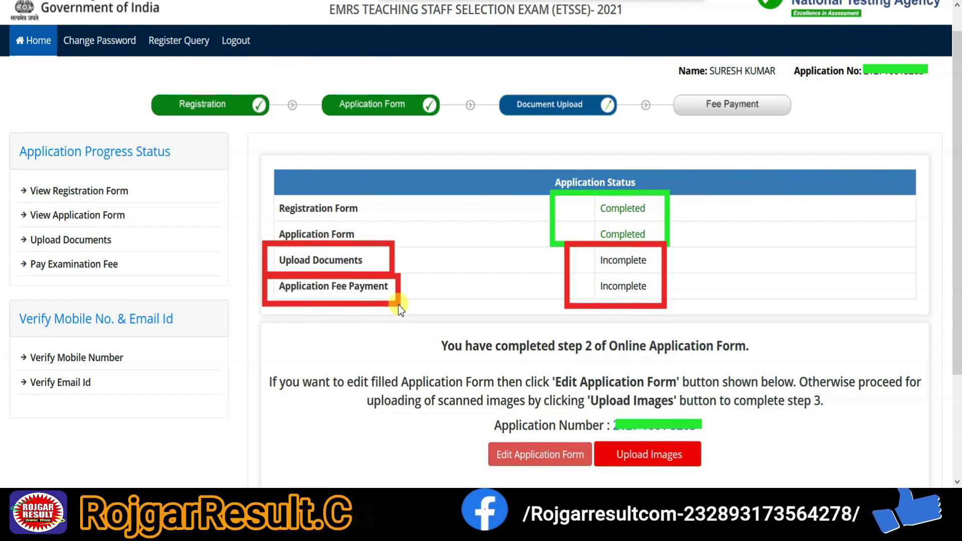
pyautogui.moveTo(602, 470); pyautogui.dragTo(590, 479)
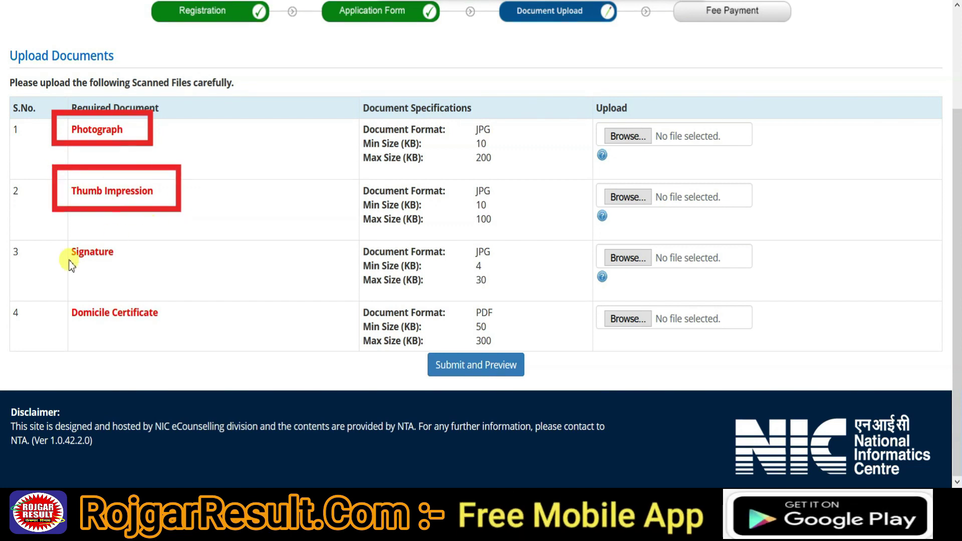
pyautogui.moveTo(44, 240)
pyautogui.mouseDown()
pyautogui.moveTo(140, 253)
pyautogui.moveTo(152, 267)
pyautogui.mouseUp()
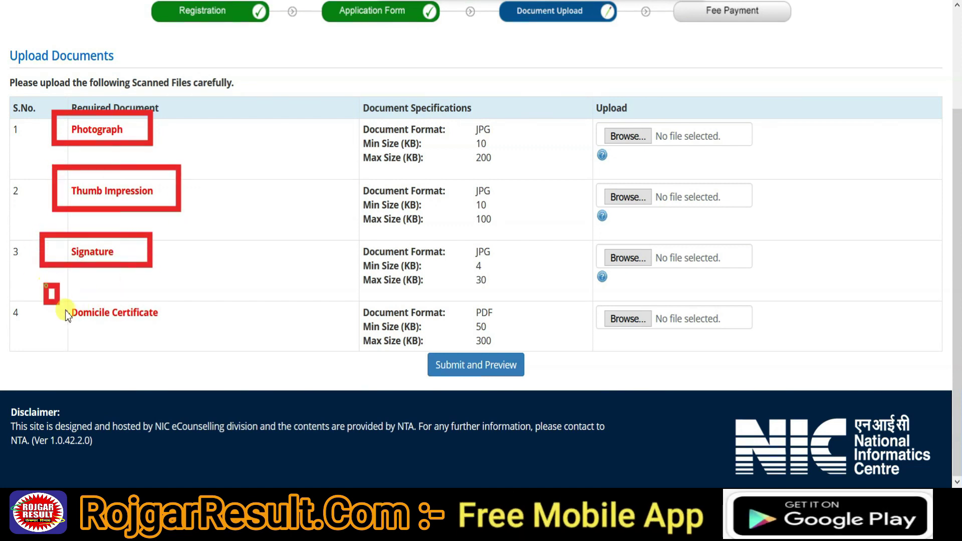
pyautogui.moveTo(68, 315); pyautogui.dragTo(211, 349)
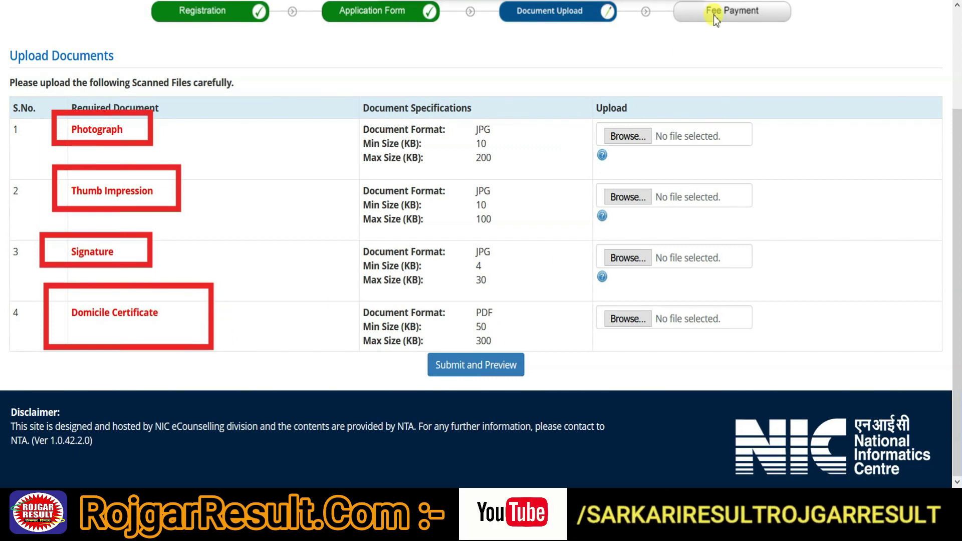
pyautogui.press('Escape')
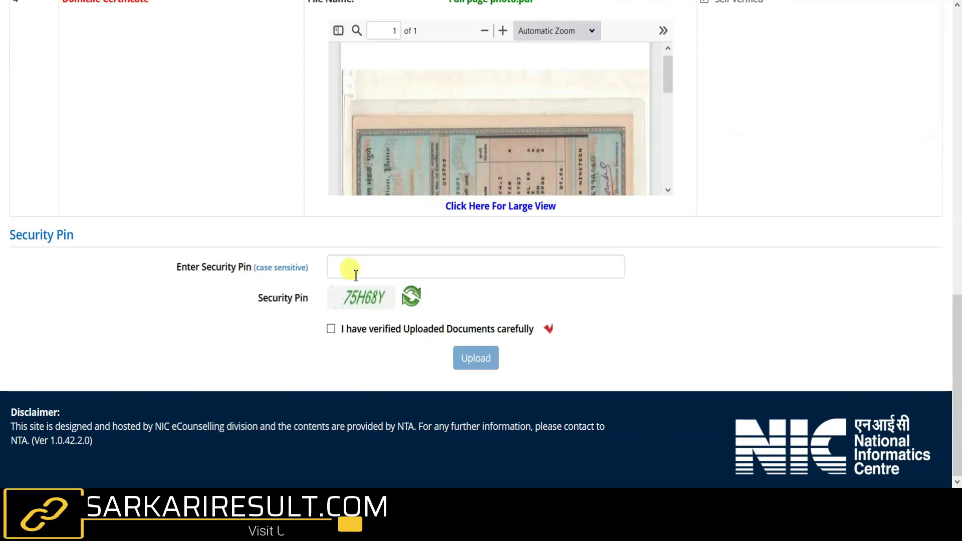
# Enter the case-sensitive security pin shown in the image, confirm the documents as carefully verified and upload them
pyautogui.click(357, 273)
pyautogui.write('75')
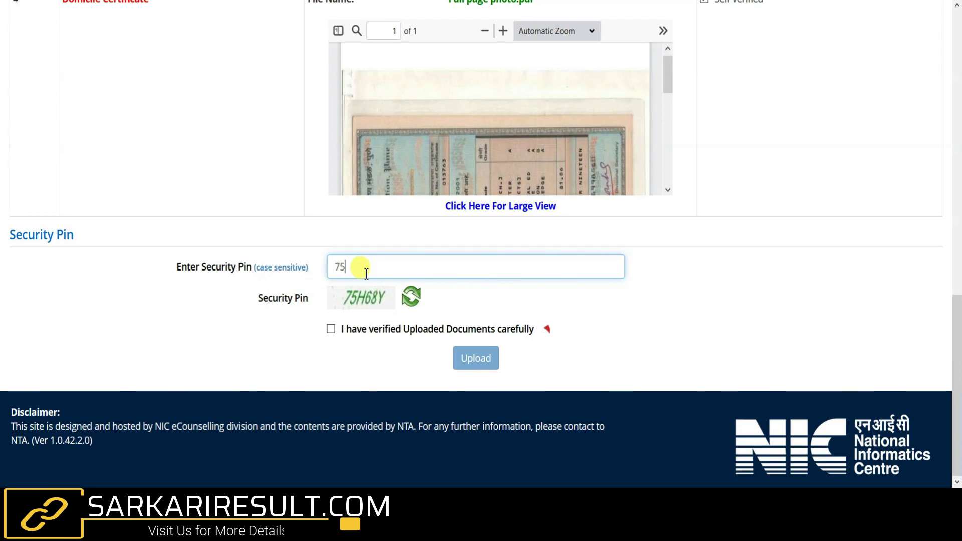
pyautogui.write('H68Y')
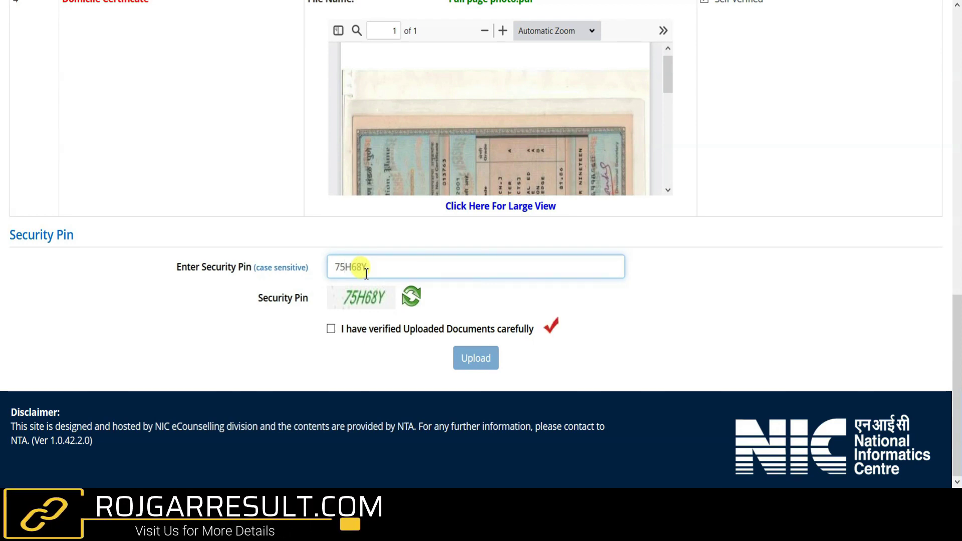
pyautogui.click(331, 328)
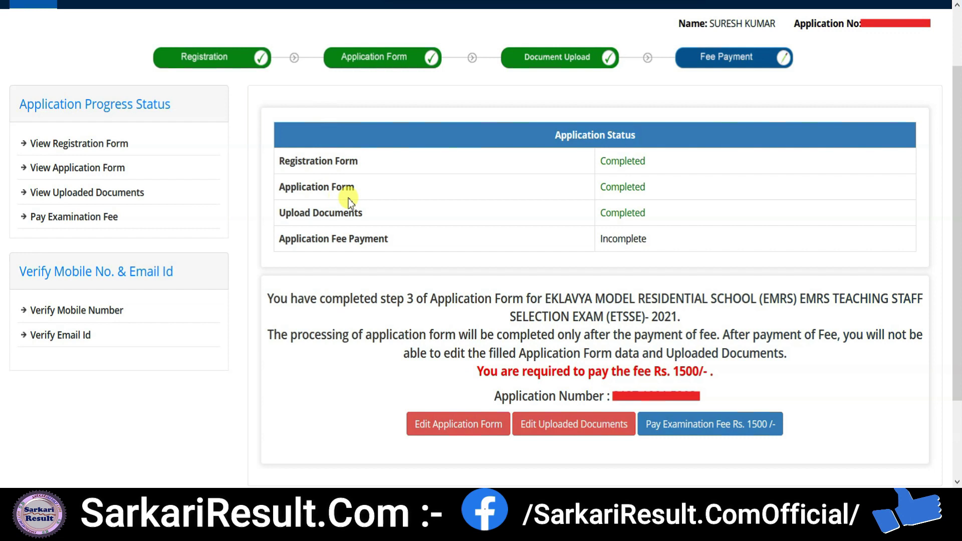
pyautogui.moveTo(662, 155)
pyautogui.mouseDown()
pyautogui.moveTo(560, 206)
pyautogui.moveTo(570, 224)
pyautogui.moveTo(665, 236)
pyautogui.moveTo(365, 246)
pyautogui.moveTo(265, 262)
pyautogui.mouseUp()
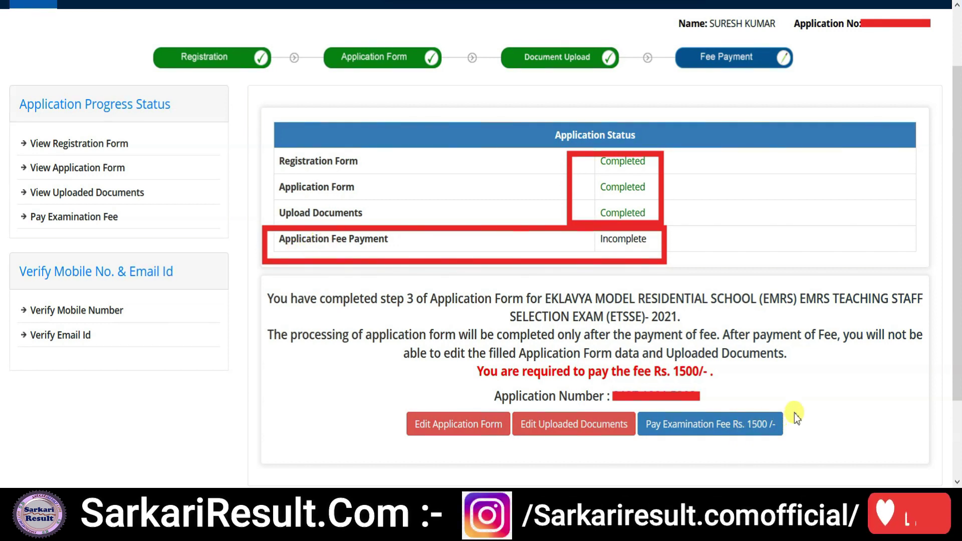
pyautogui.moveTo(812, 404); pyautogui.dragTo(632, 451)
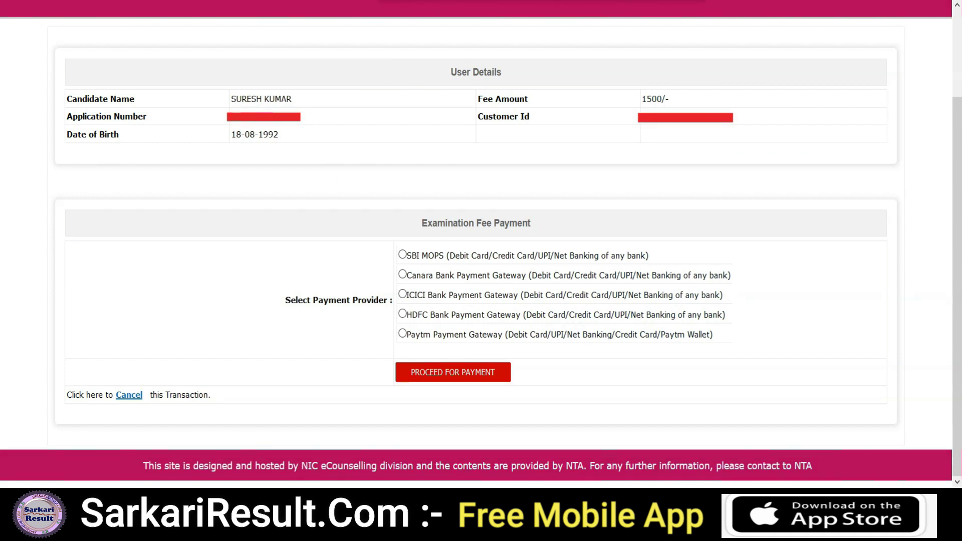
pyautogui.moveTo(369, 232); pyautogui.dragTo(747, 351)
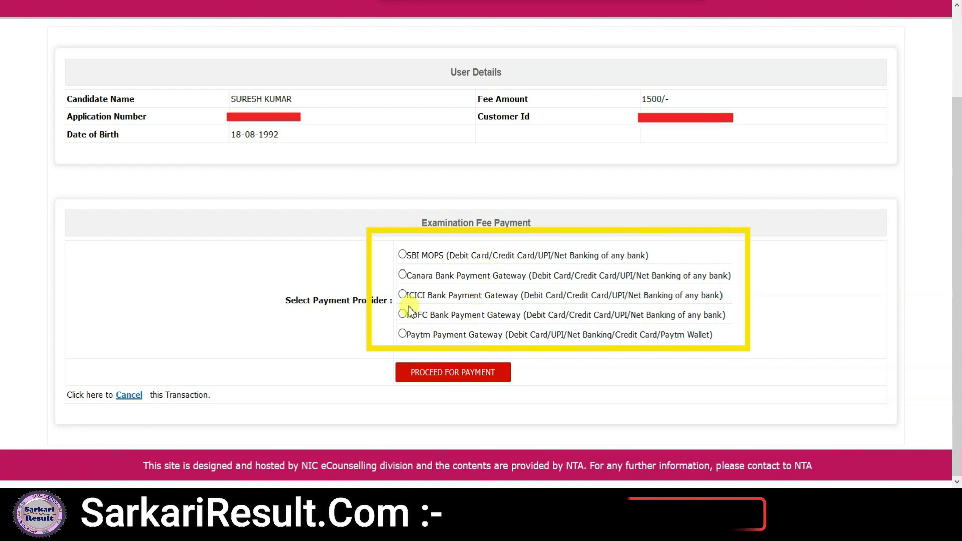
# Choose SBI MOPS as the payment provider for the examination fee and proceed for payment
pyautogui.click(402, 255)
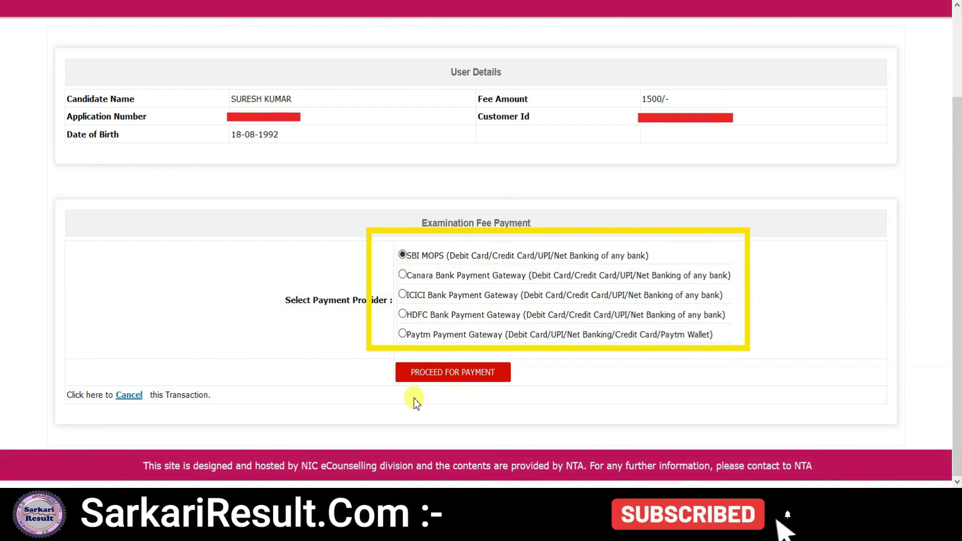
pyautogui.click(453, 371)
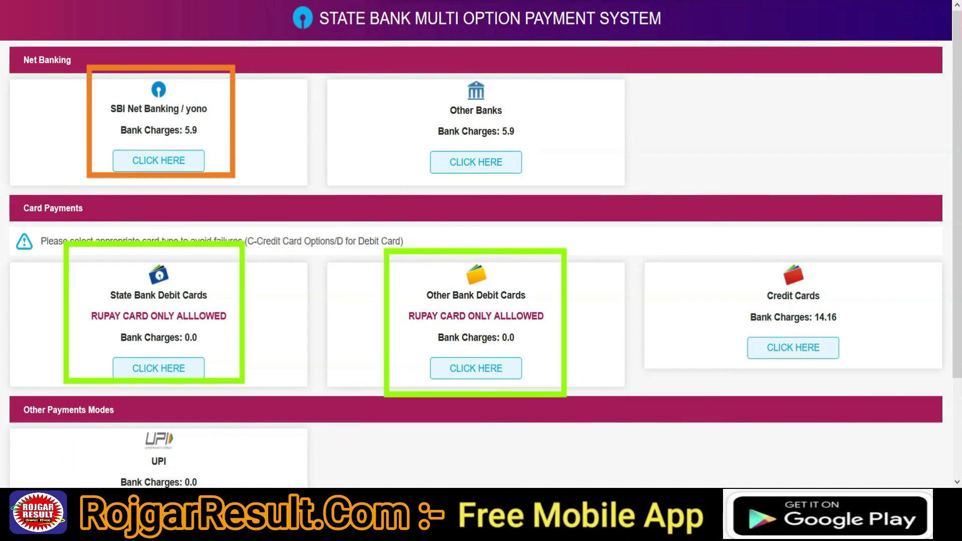
pyautogui.moveTo(77, 59); pyautogui.dragTo(248, 188)
pyautogui.moveTo(396, 59); pyautogui.dragTo(543, 185)
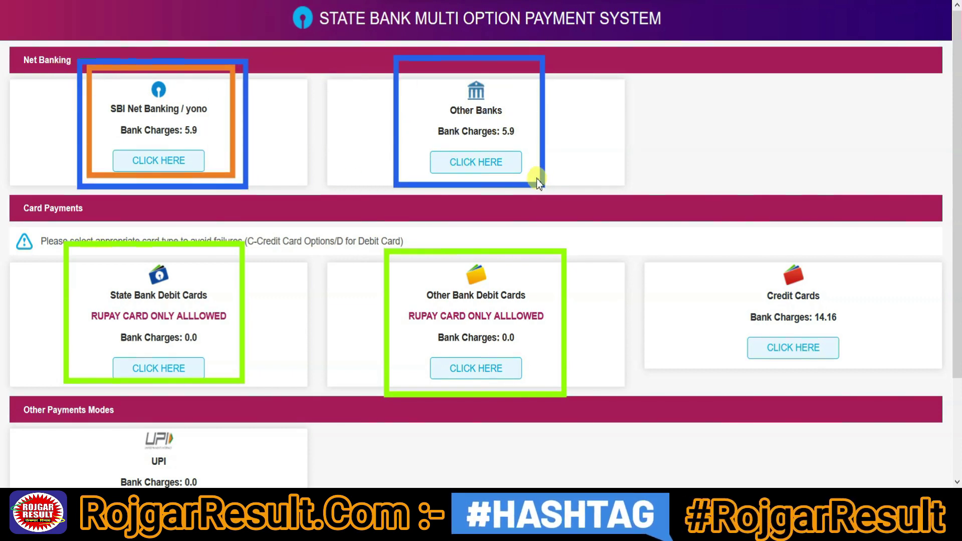